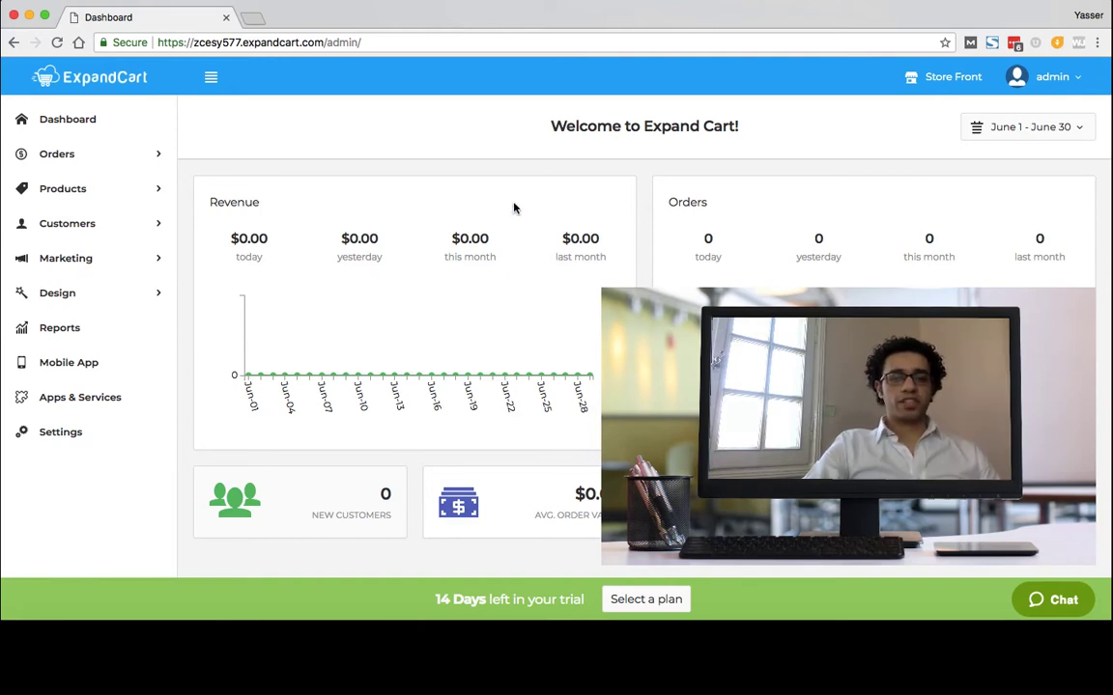
- Review the store's address, contact e-mail and phone number in General store settings
click(60, 433)
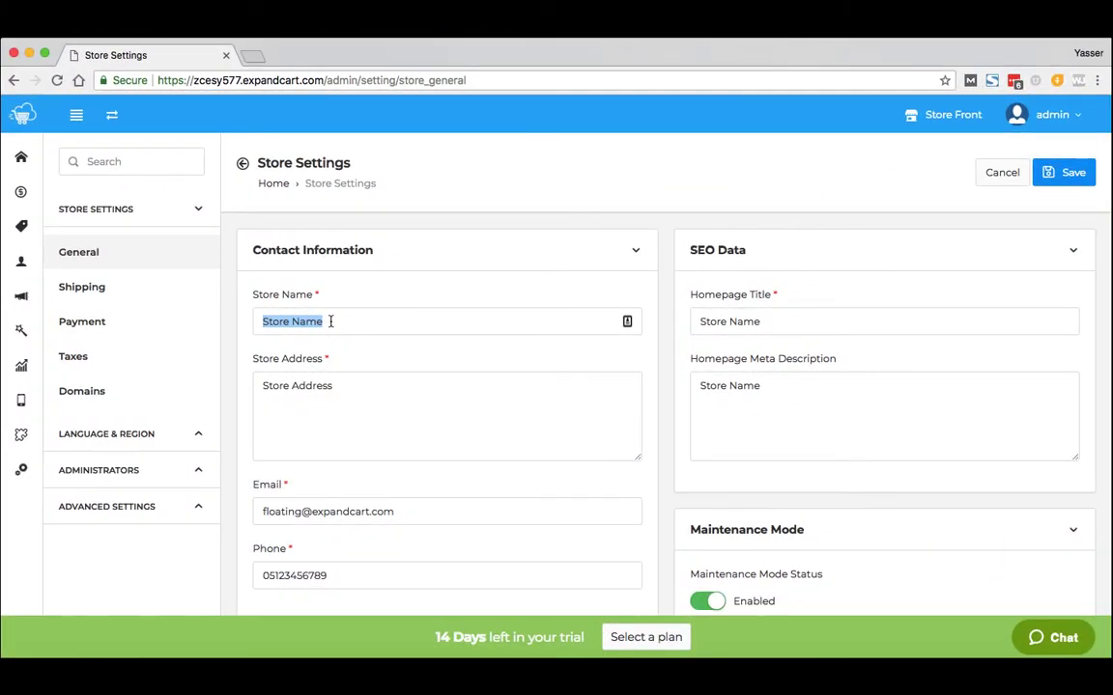
triple_click(375, 400)
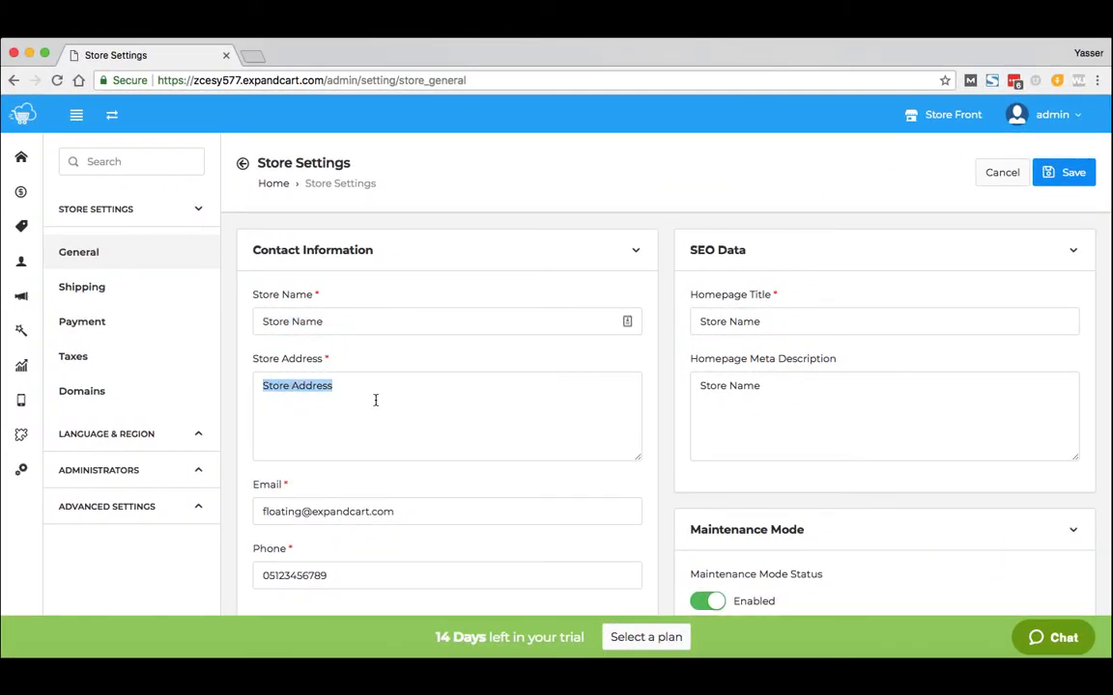
scroll(376, 400, down, 3)
triple_click(413, 392)
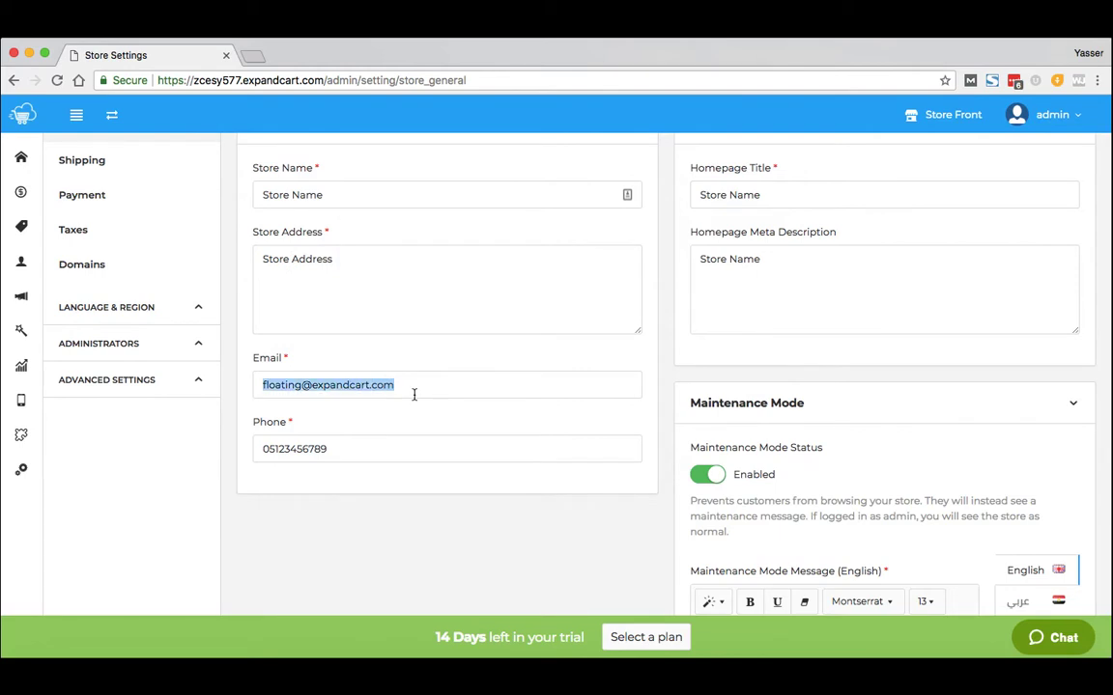
triple_click(390, 442)
scroll(787, 320, up, 3)
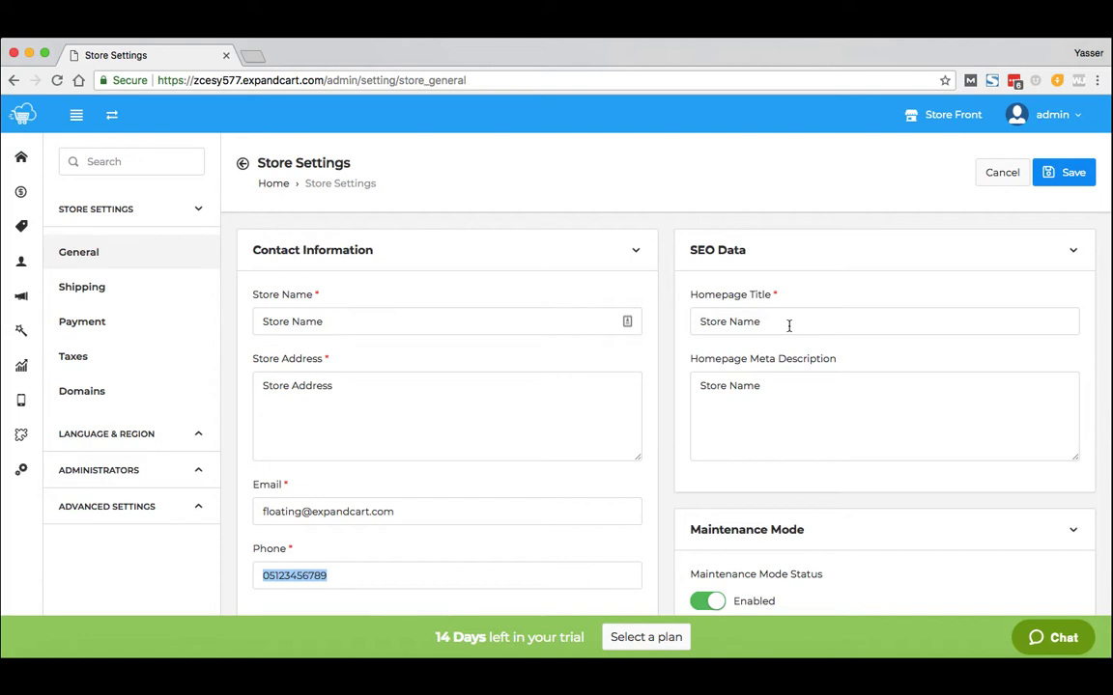
- Check the homepage meta description, then toggle maintenance mode on and back to Disabled
click(800, 390)
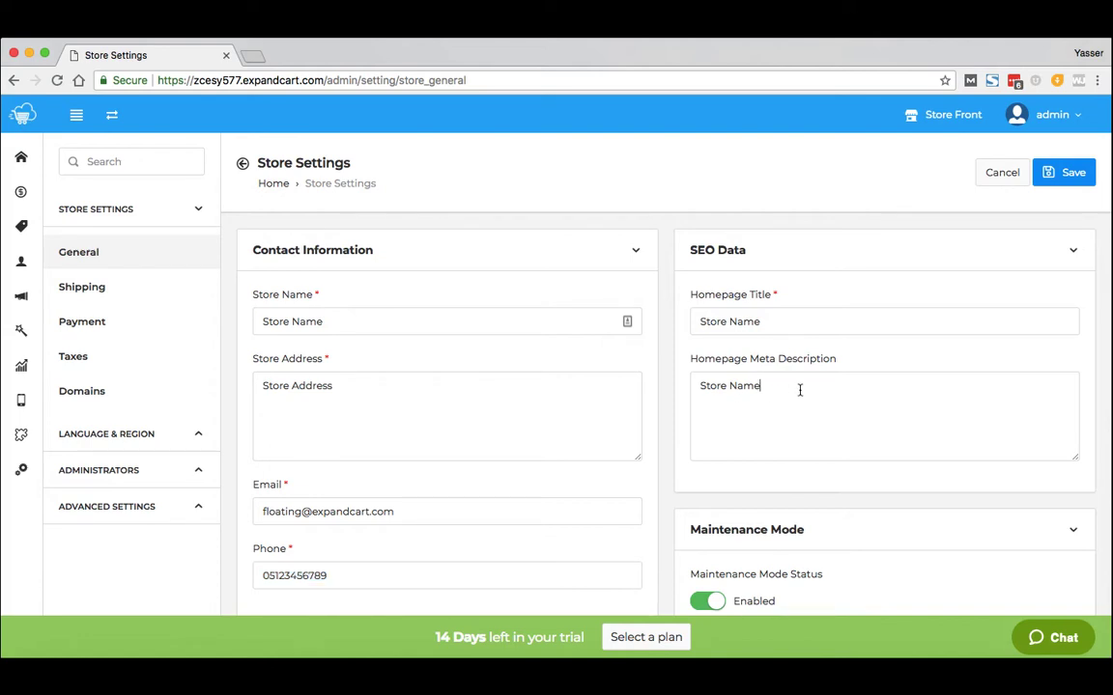
scroll(800, 392, down, 3)
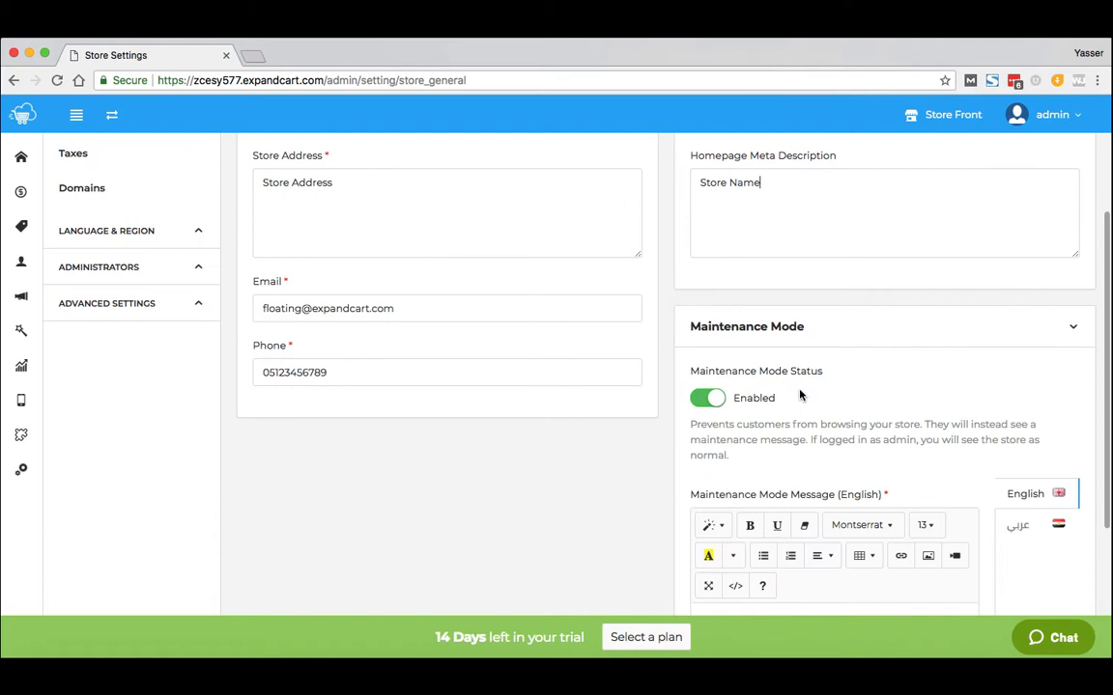
click(710, 401)
click(707, 438)
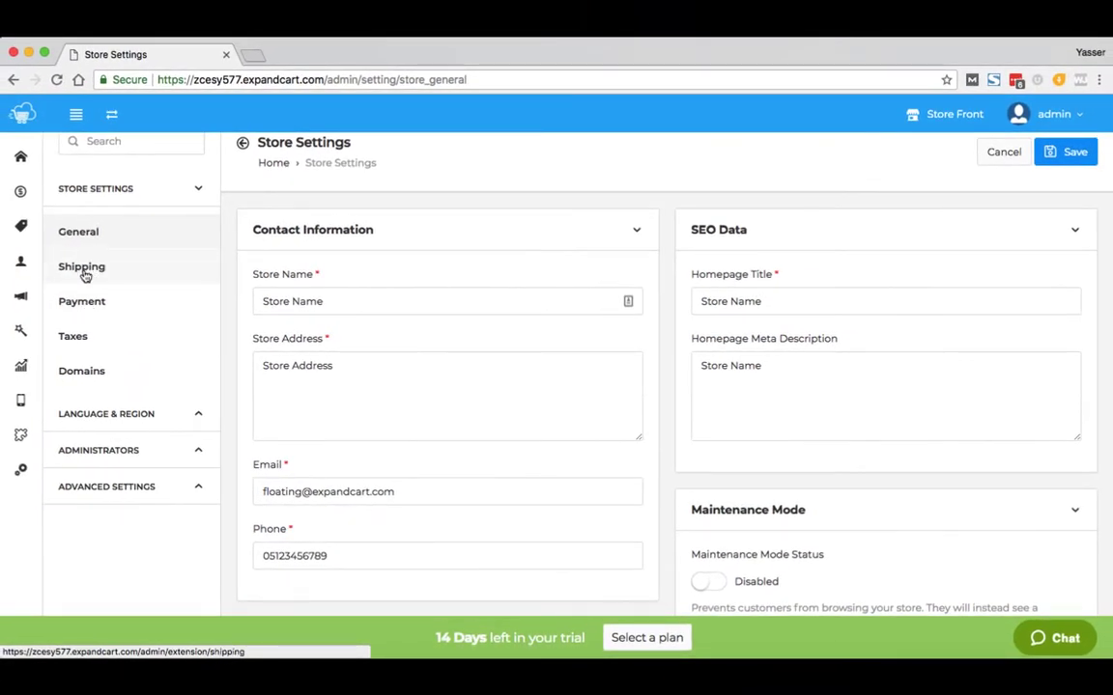
- Browse the shipping method cards, where only Custom Flat Rate is enabled
click(83, 274)
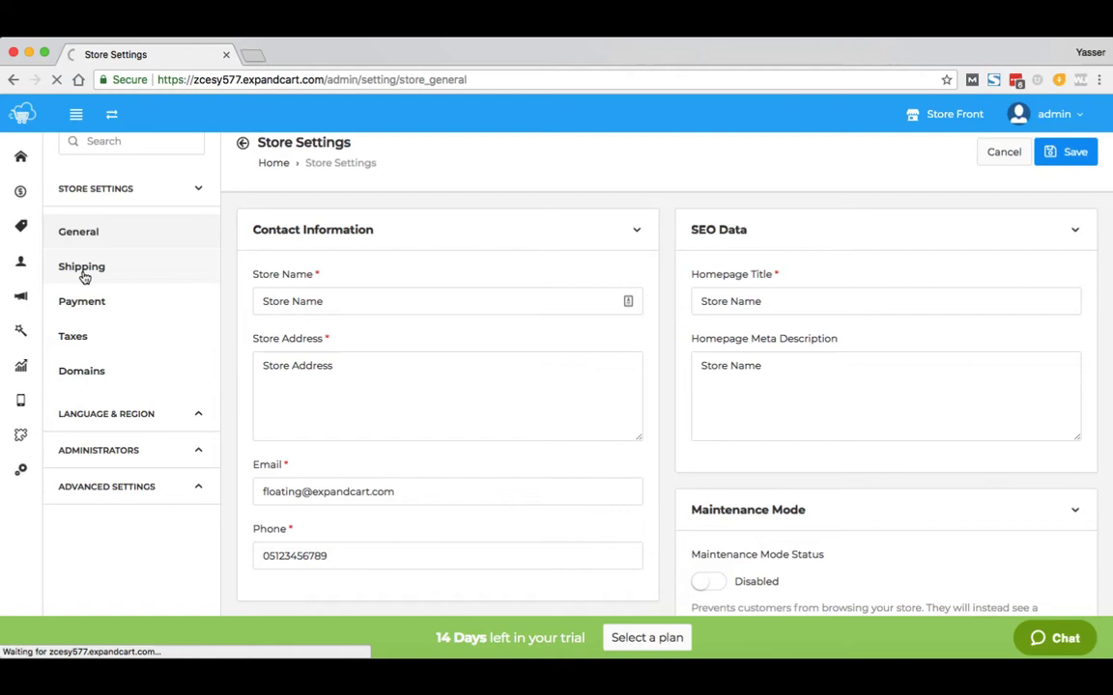
mouse_move(531, 377)
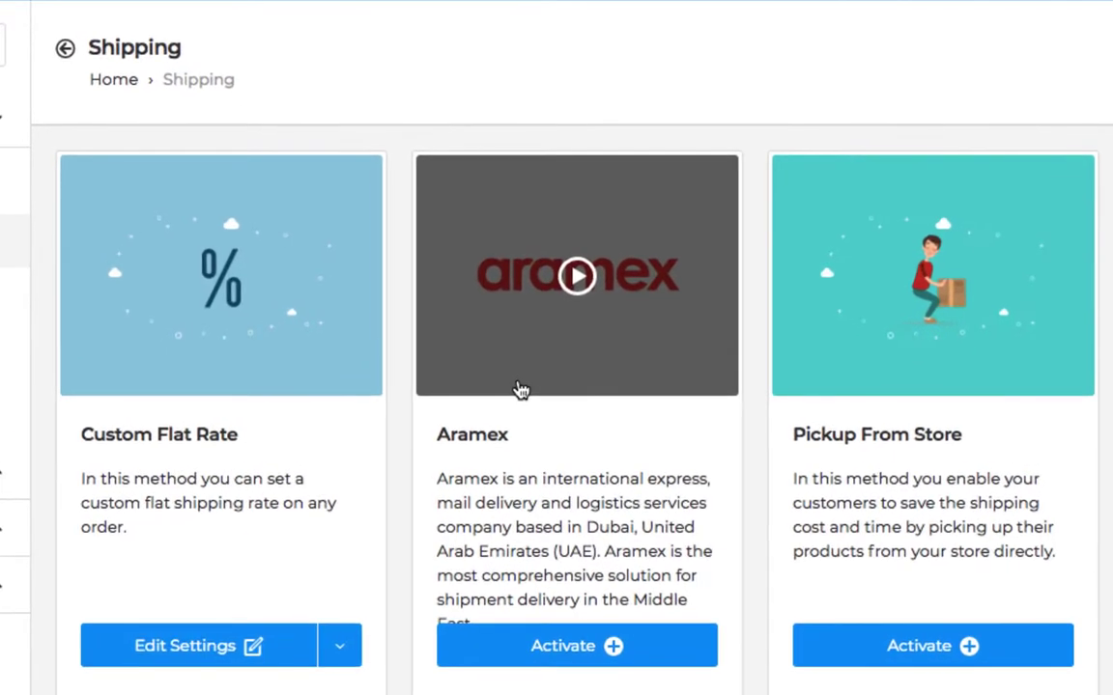
scroll(520, 389, down, 6)
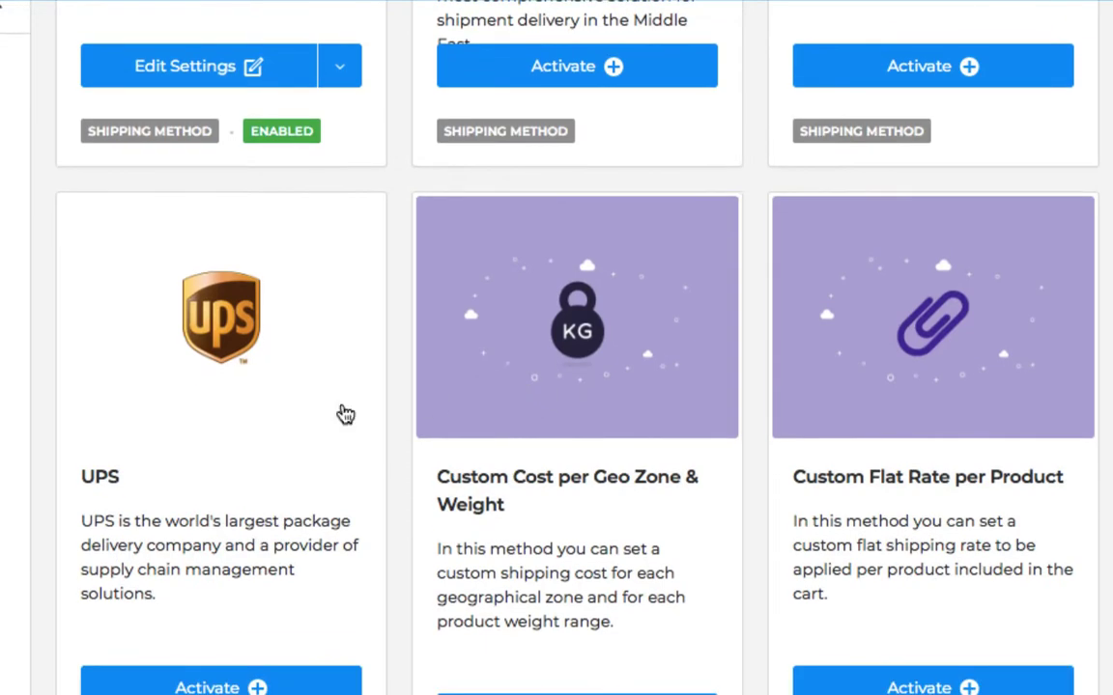
scroll(148, 414, down, 7)
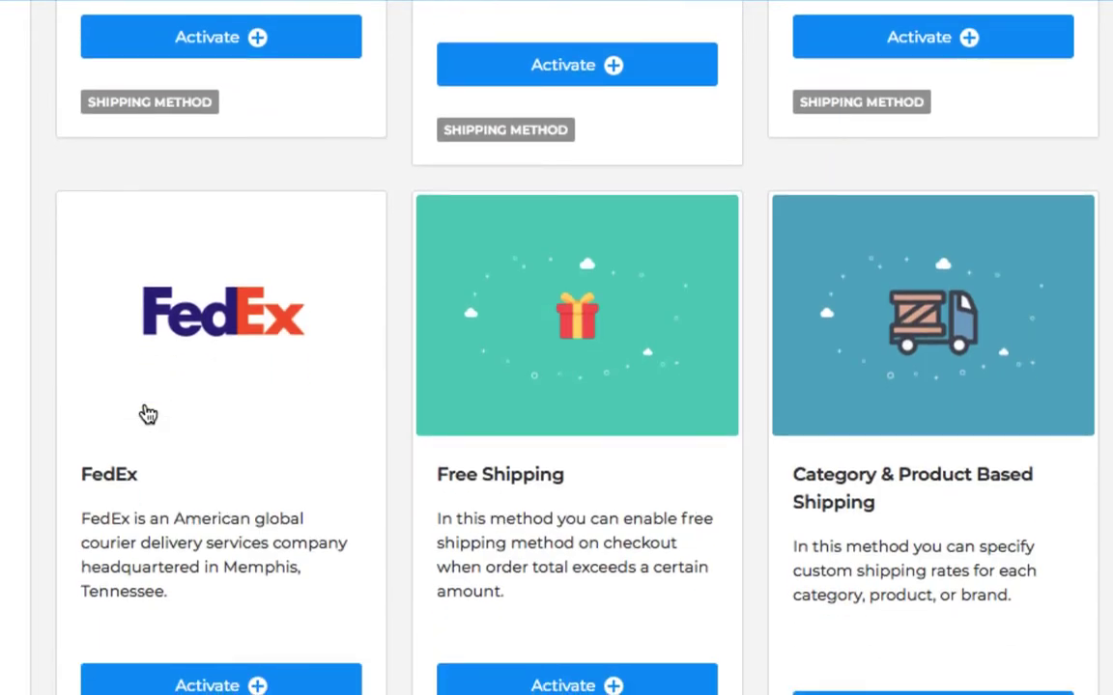
scroll(148, 414, up, 15)
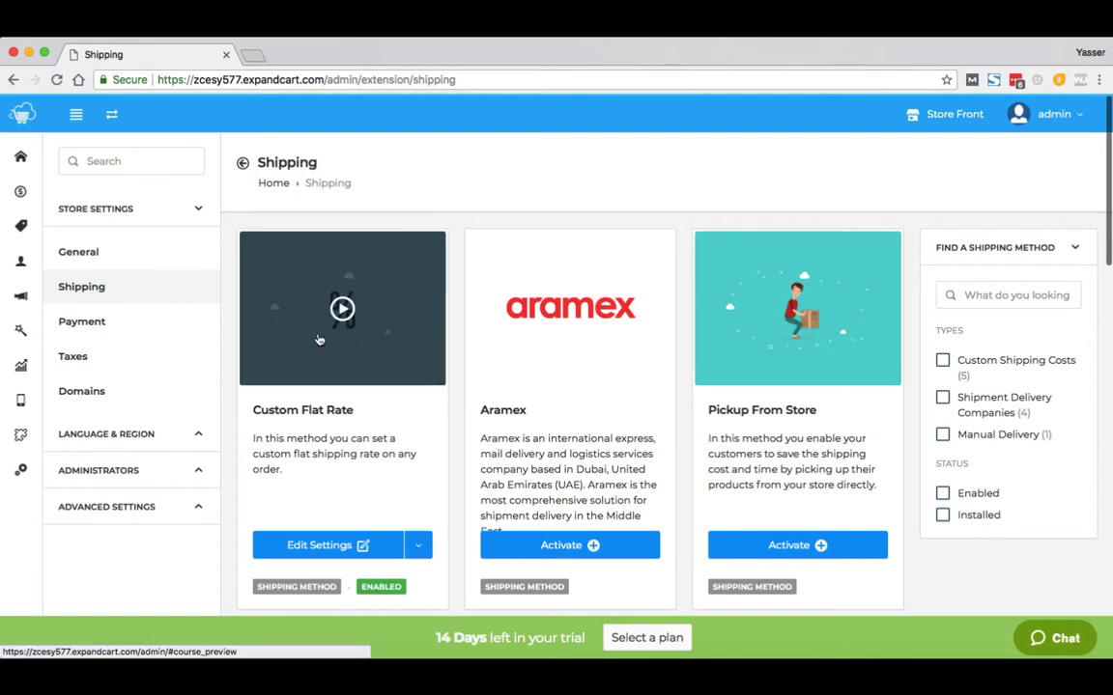
scroll(319, 339, down, 3)
scroll(319, 339, down, 4)
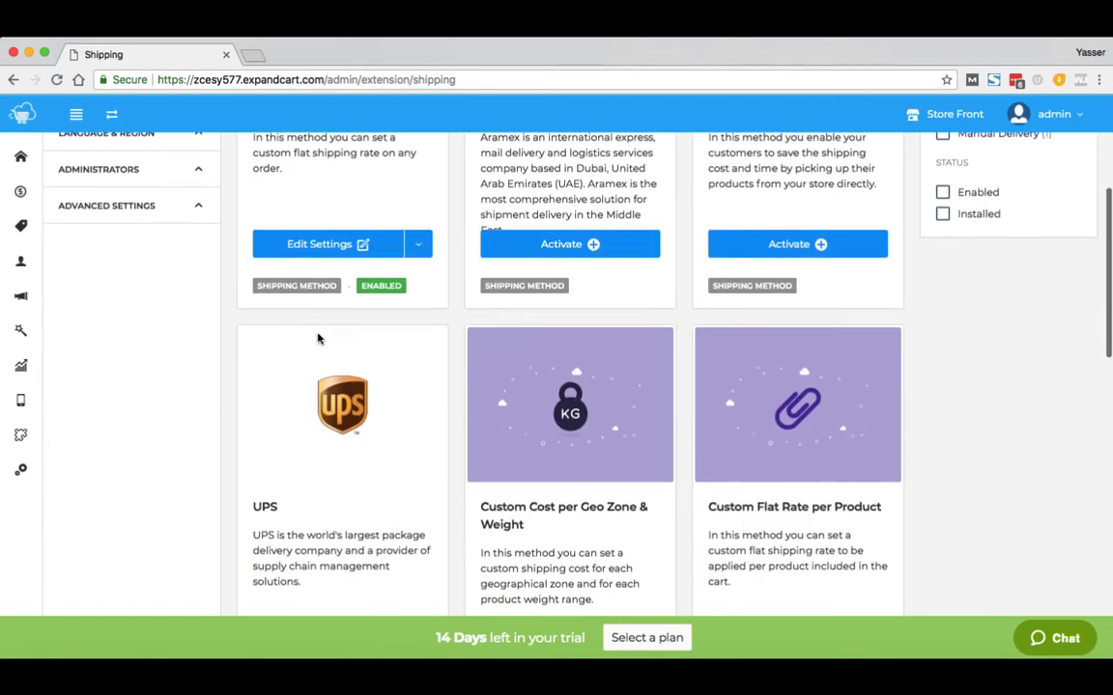
scroll(318, 339, down, 1)
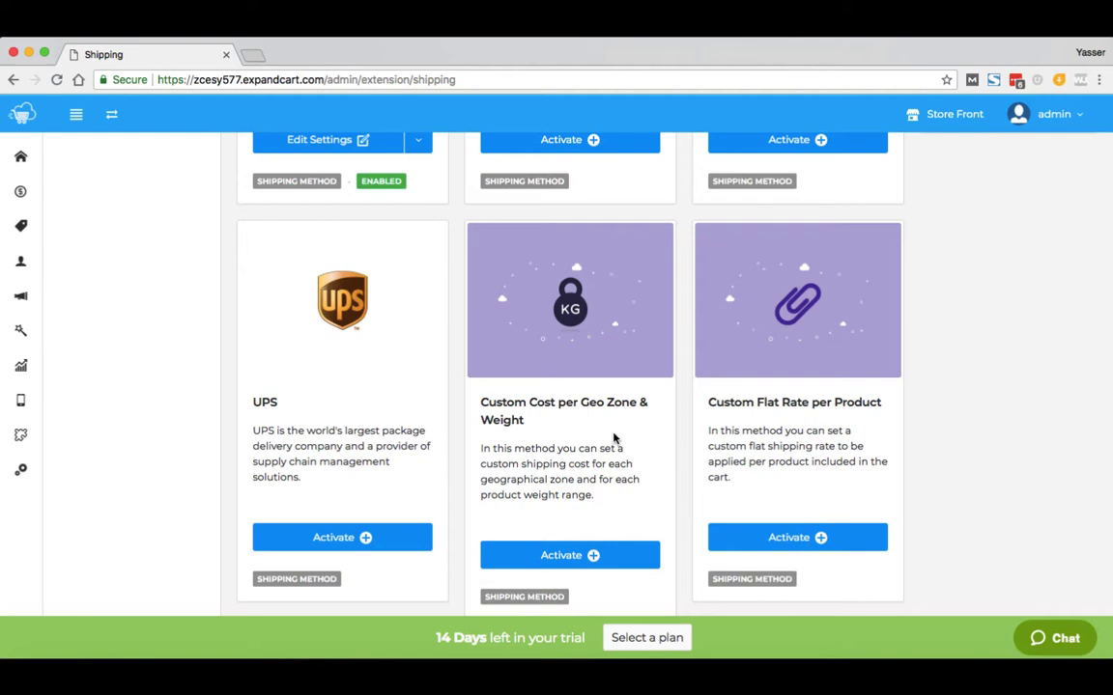
scroll(613, 439, down, 4)
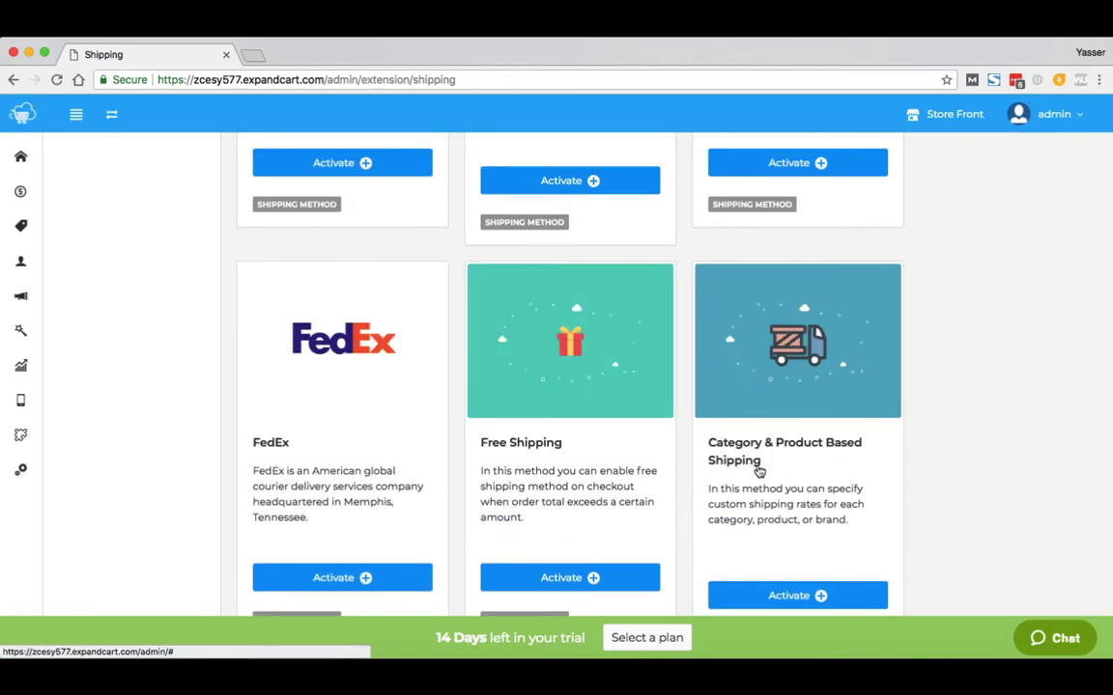
scroll(759, 470, up, 8)
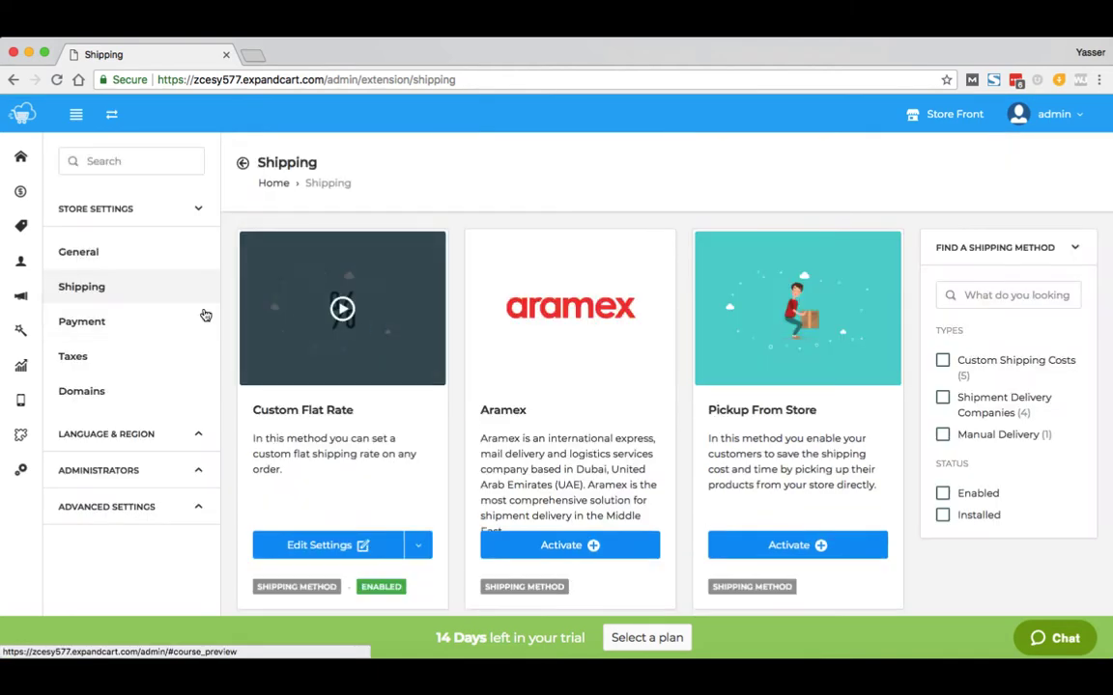
- Show payment methods filtered to Accept PayPal, listing Payments Standard and Payments PLUS
click(101, 325)
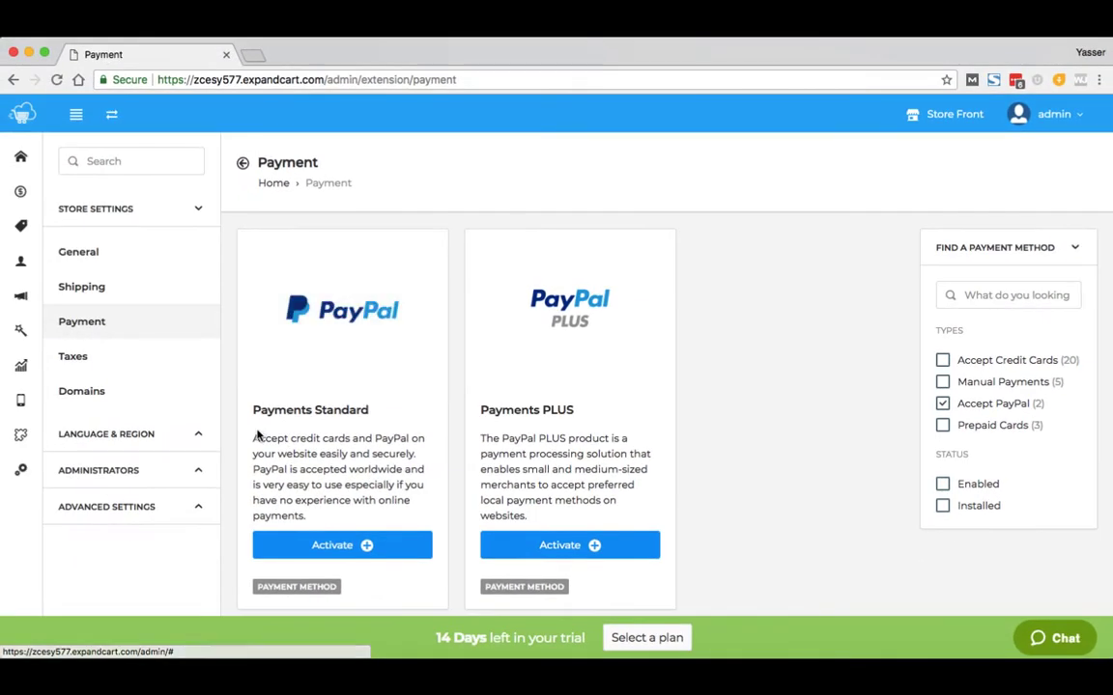
mouse_move(626, 372)
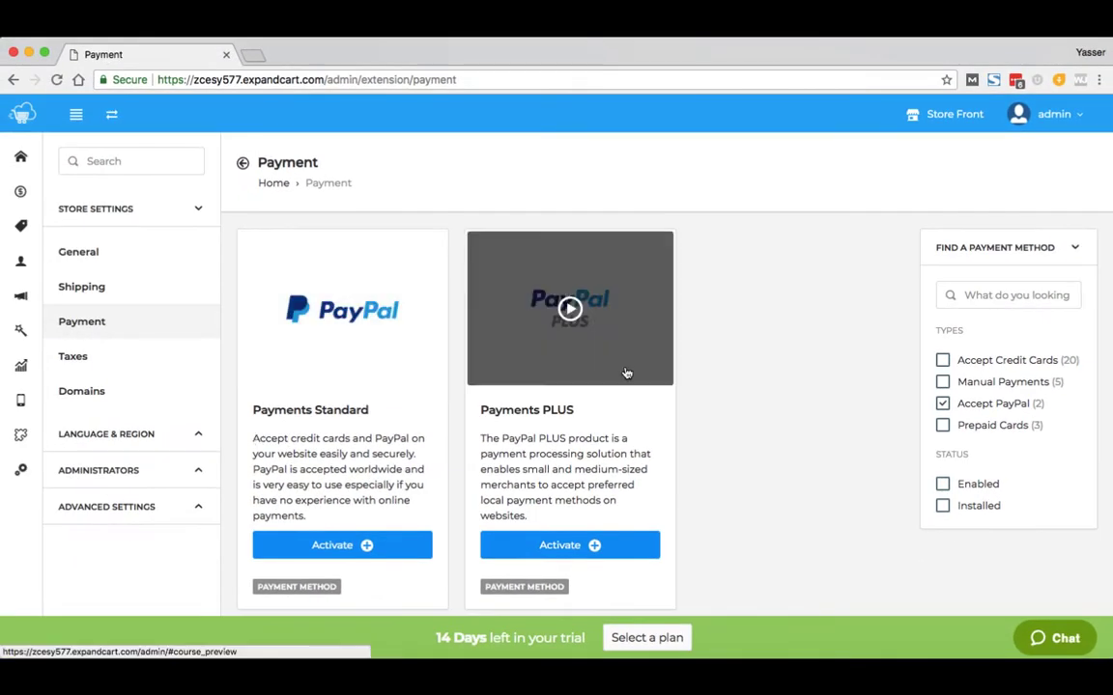
- Activate PayPal Payments Standard and enter the PayPal account e-mail
click(309, 546)
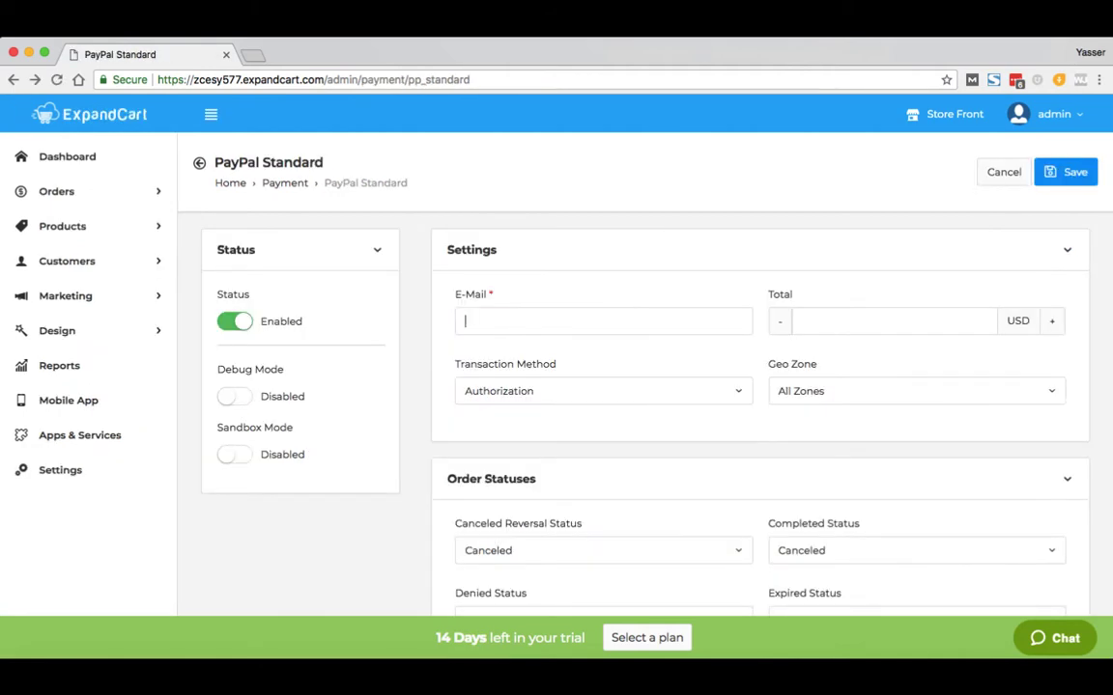
scroll(648, 438, down, 3)
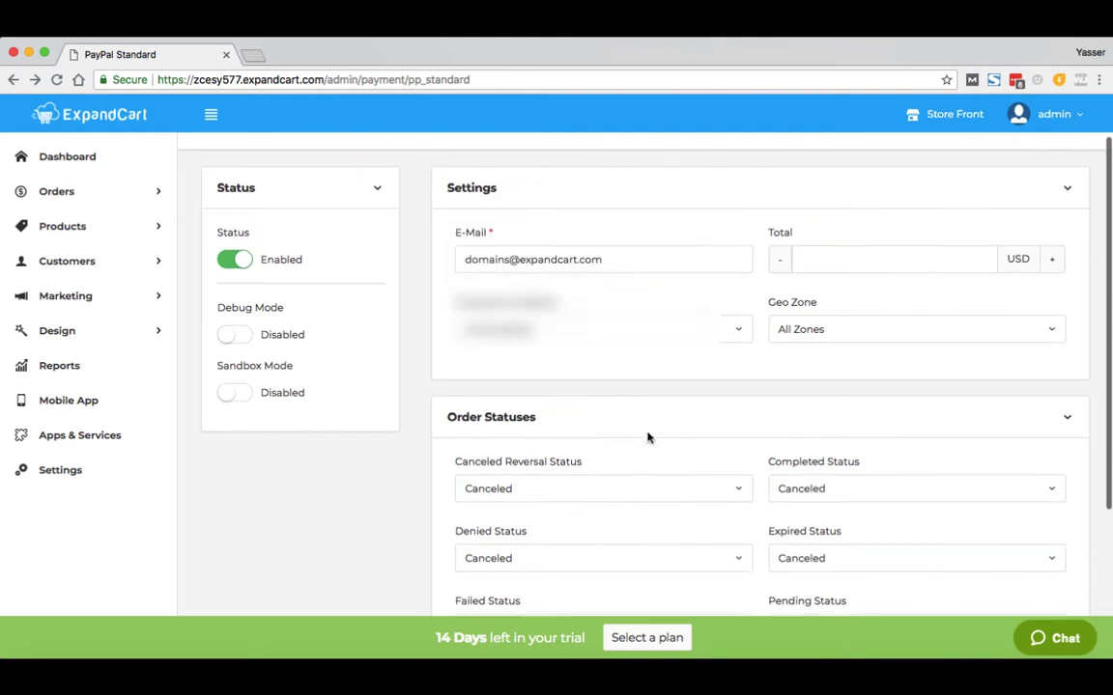
scroll(648, 437, up, 3)
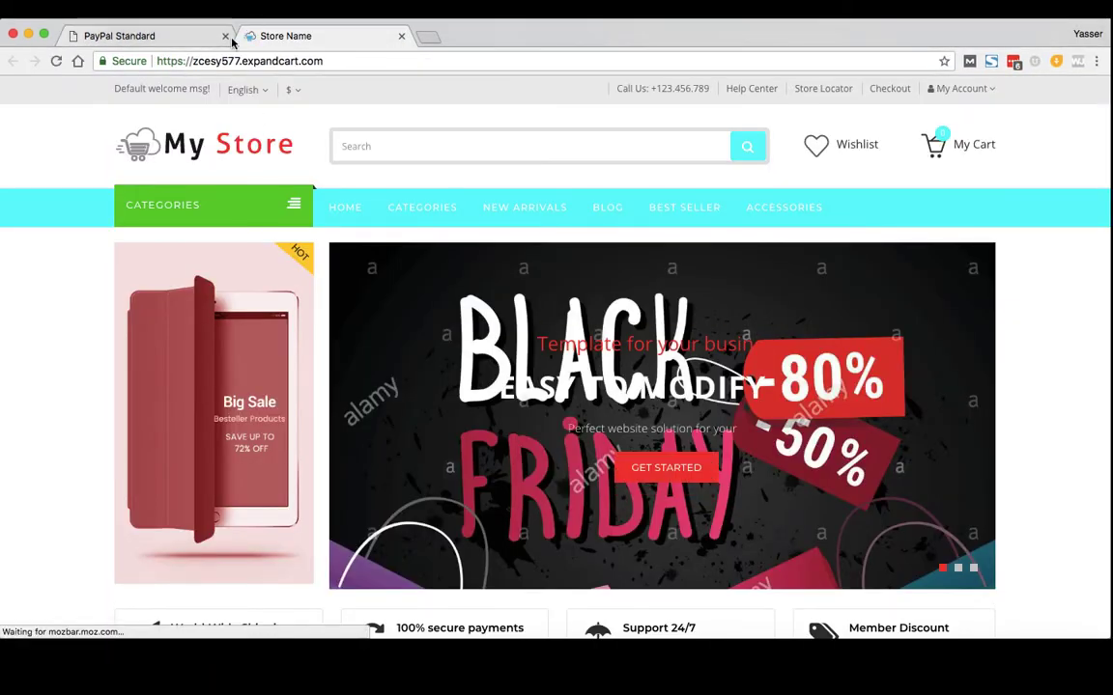
- Add a Gold Sony Xperia XA1 Ultra to the cart from the storefront
scroll(480, 278, down, 10)
click(427, 347)
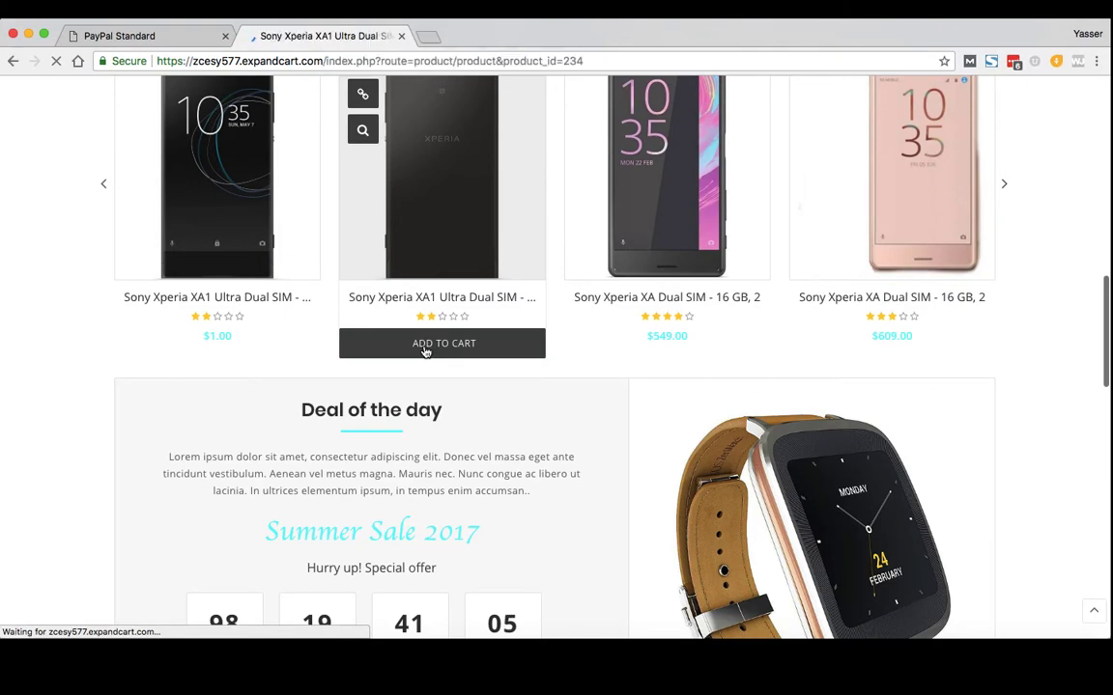
scroll(422, 351, down, 3)
click(697, 445)
click(692, 460)
scroll(691, 462, down, 5)
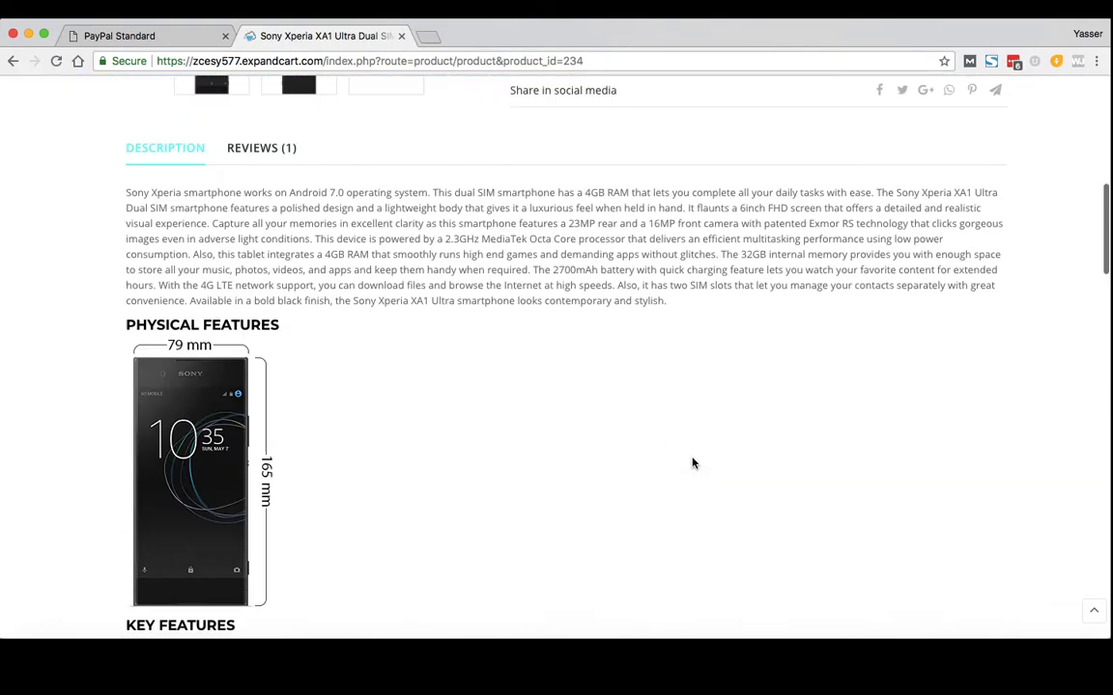
scroll(769, 422, up, 4)
click(770, 420)
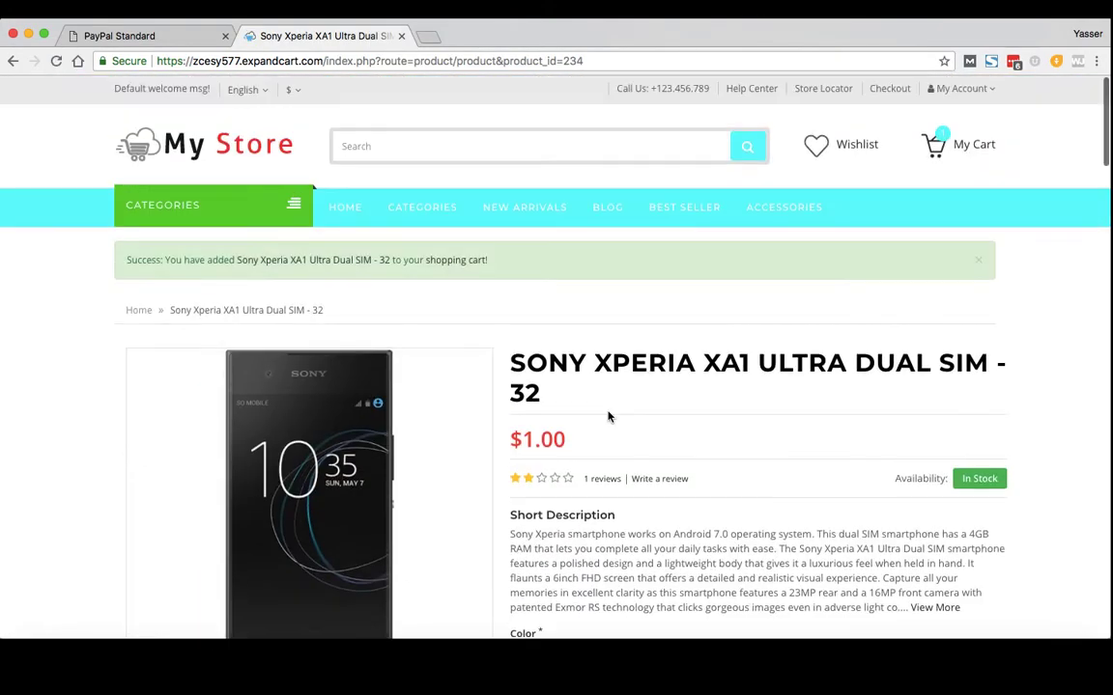
- Autofill the checkout form from saved details and confirm the order to reach PayPal login
click(476, 261)
scroll(470, 271, down, 3)
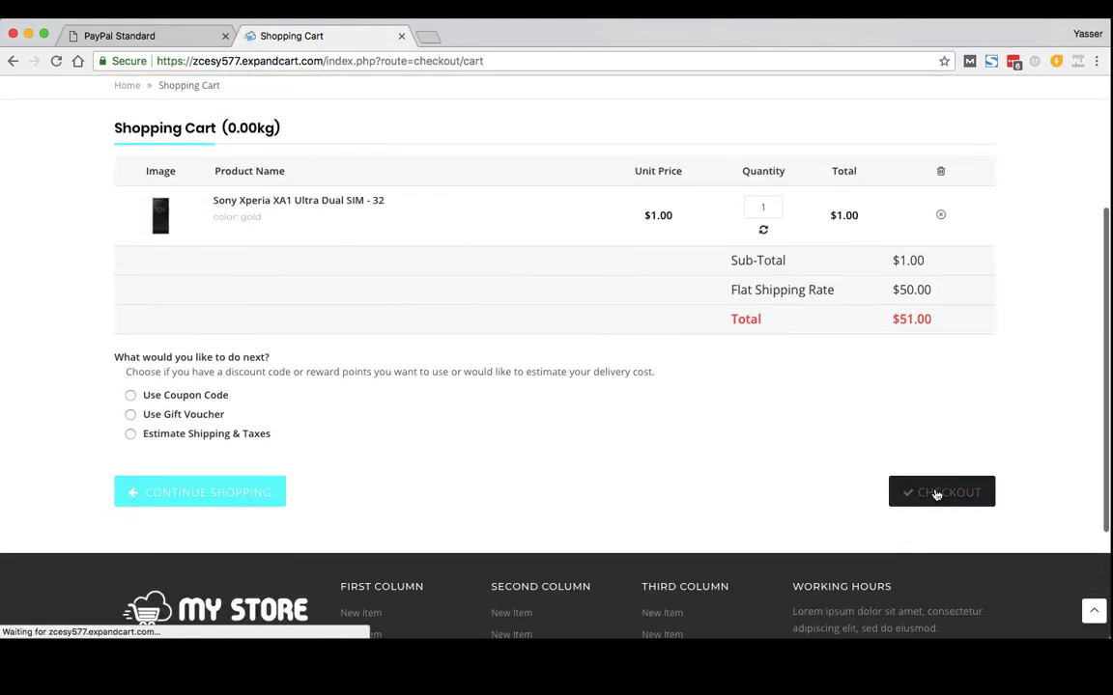
scroll(444, 554, down, 5)
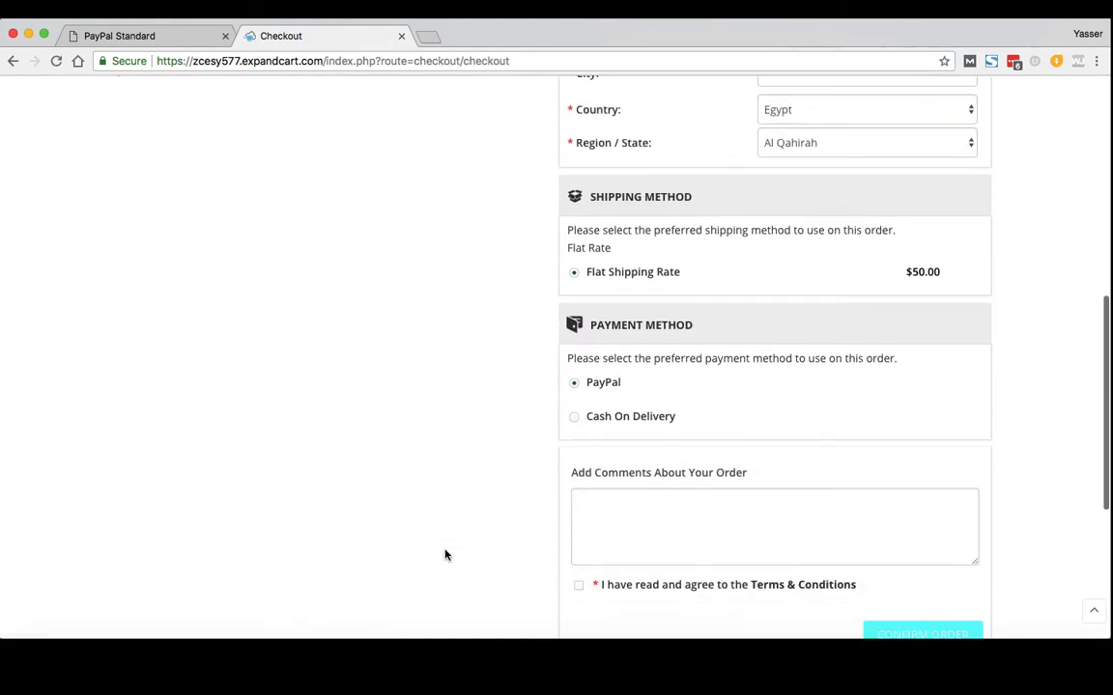
scroll(444, 553, up, 10)
click(866, 251)
click(819, 276)
scroll(691, 378, down, 3)
scroll(1035, 313, up, 1)
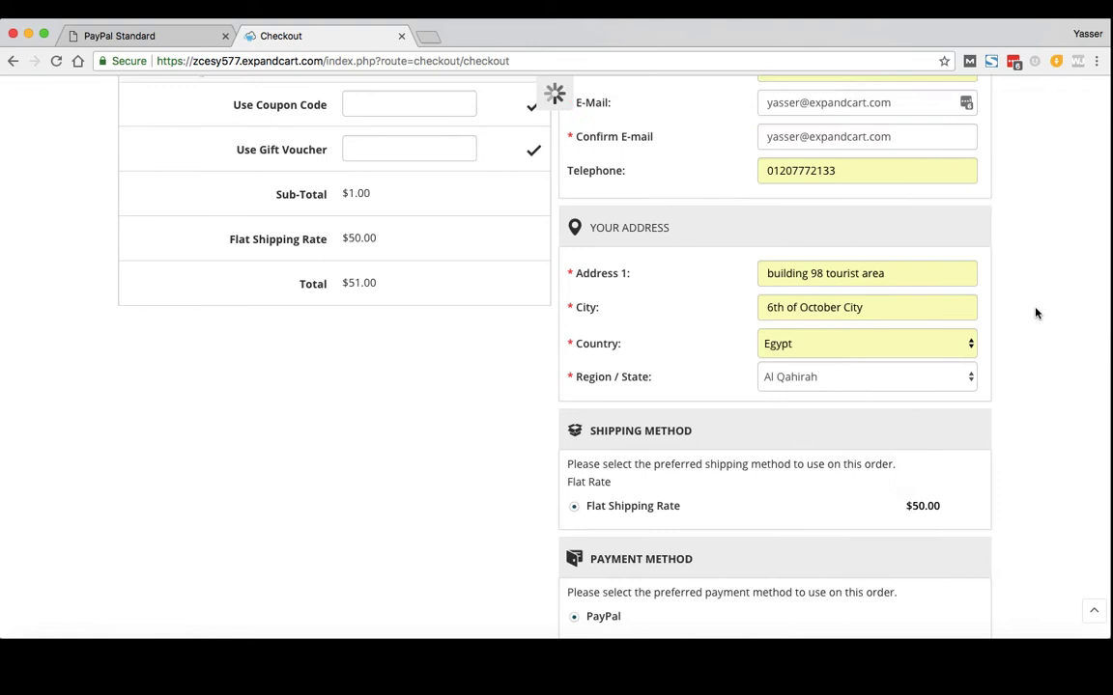
scroll(1036, 313, down, 5)
click(912, 399)
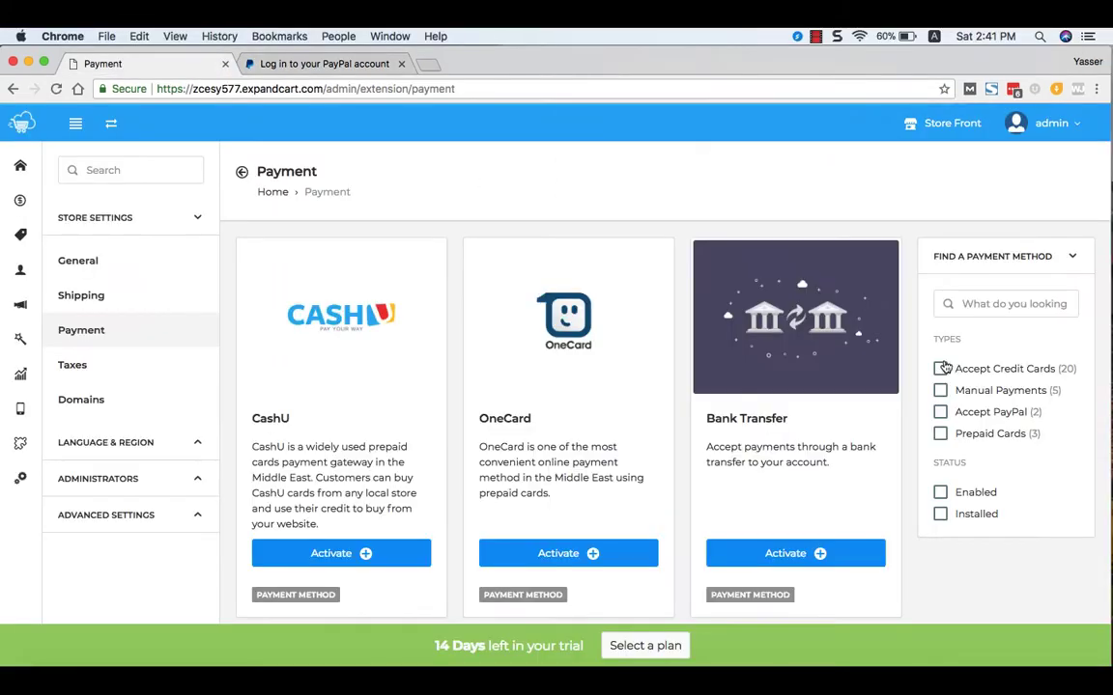
- Browse both pages of credit-card gateways, then view the Taxes list showing 10% VAT
click(941, 371)
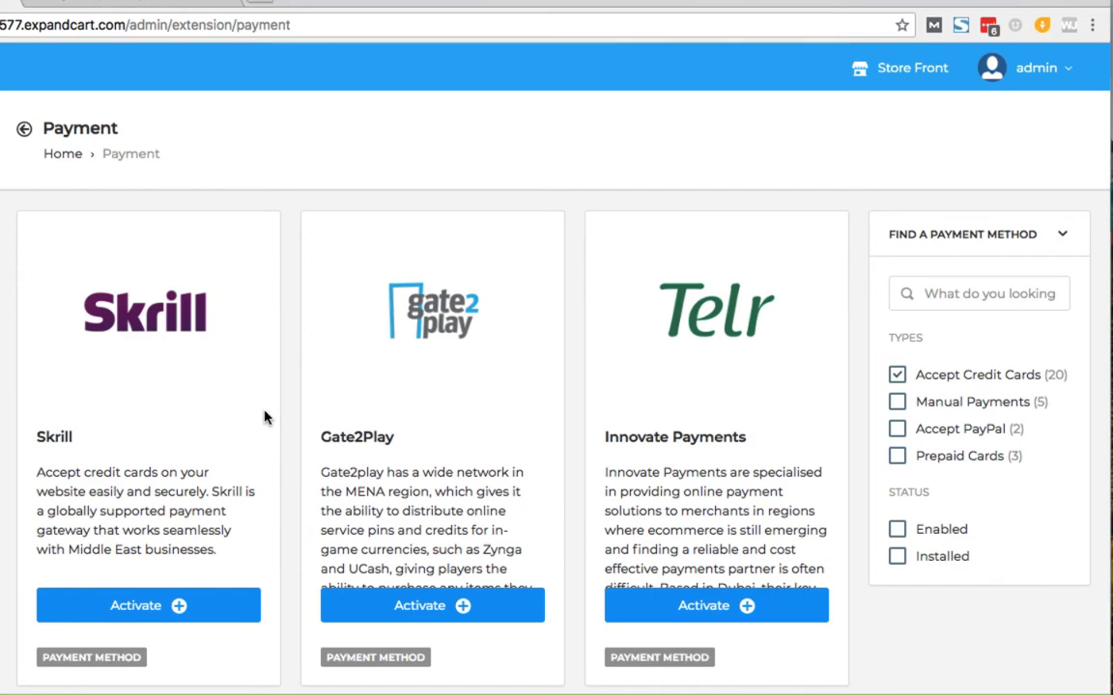
scroll(266, 417, down, 9)
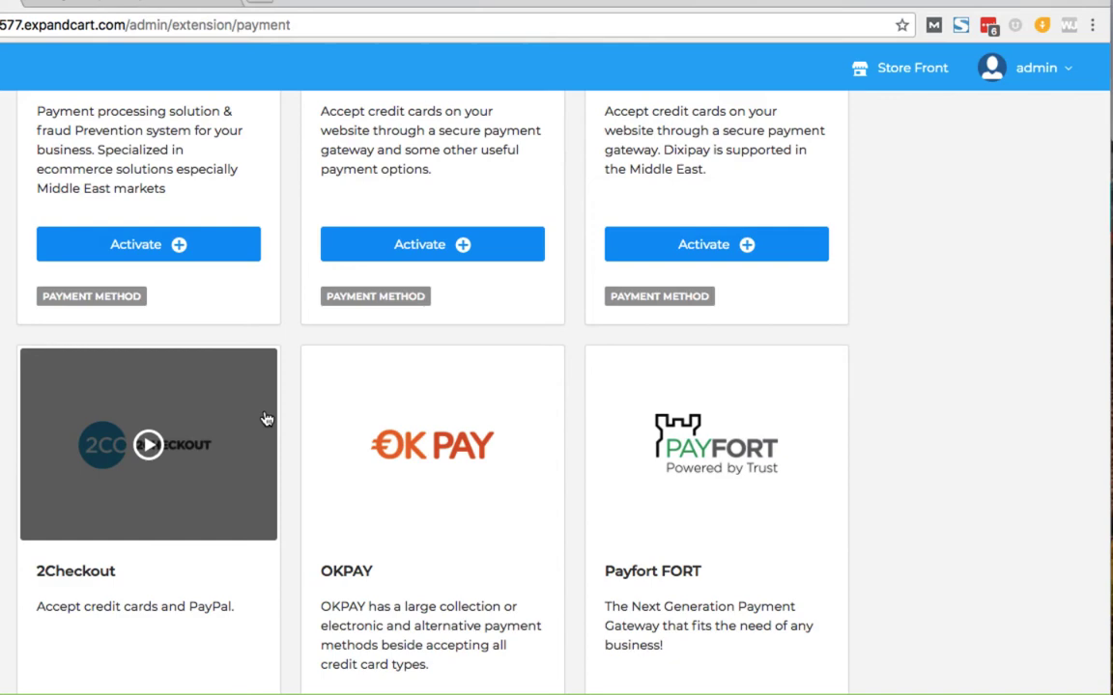
scroll(877, 506, down, 5)
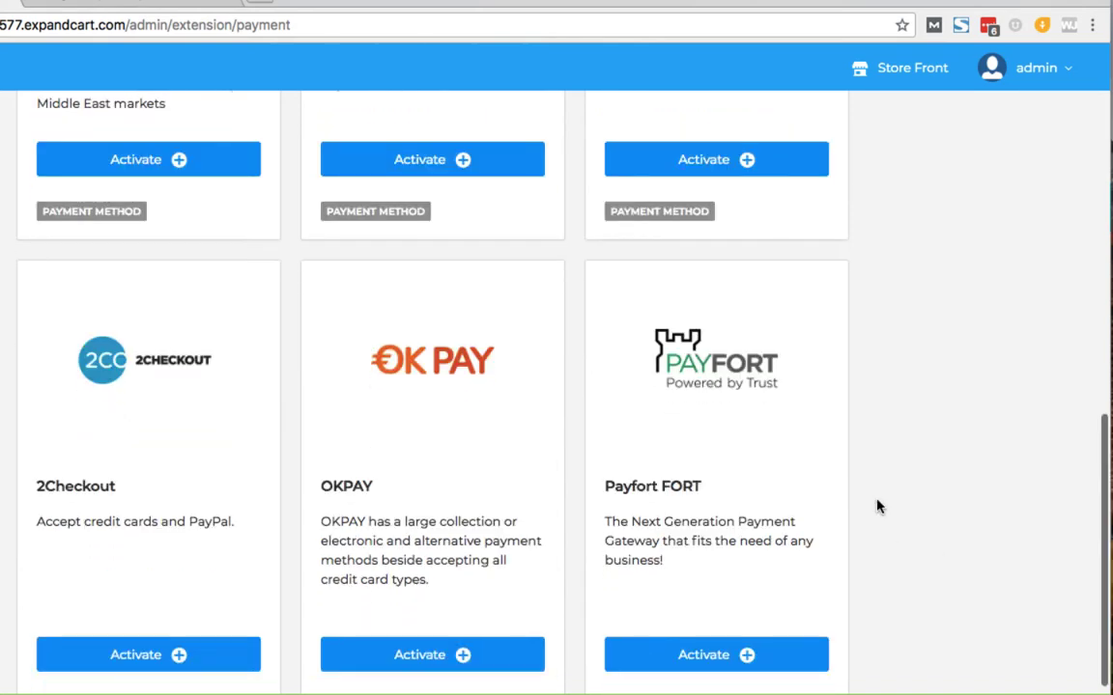
click(414, 644)
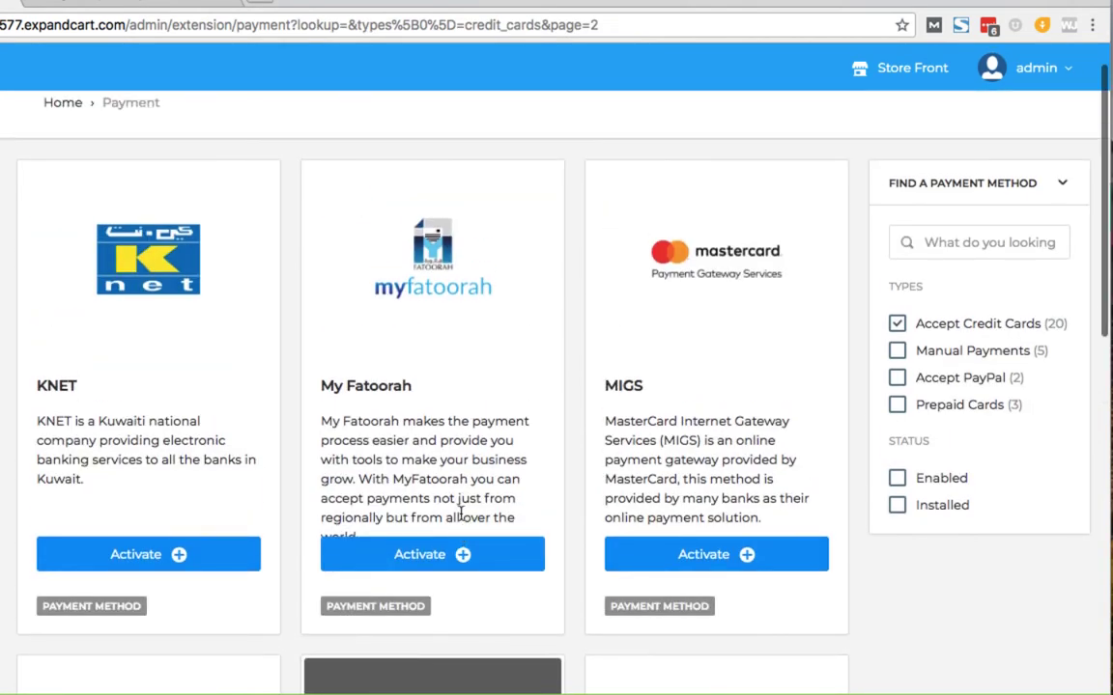
scroll(460, 516, down, 2)
scroll(459, 520, up, 2)
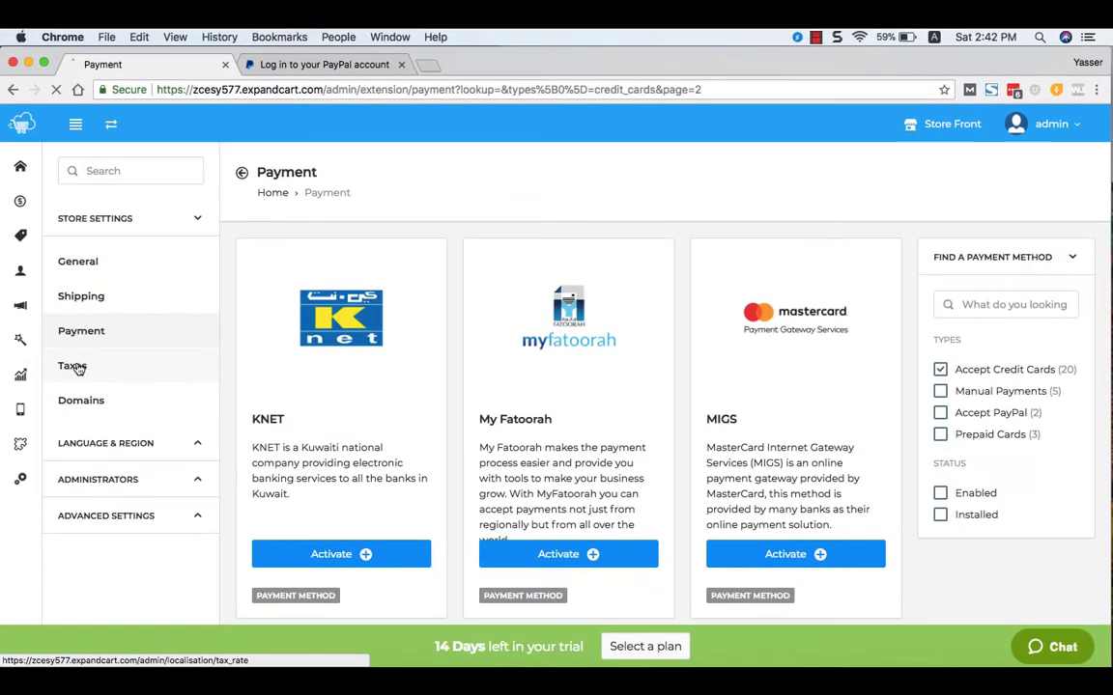
click(75, 367)
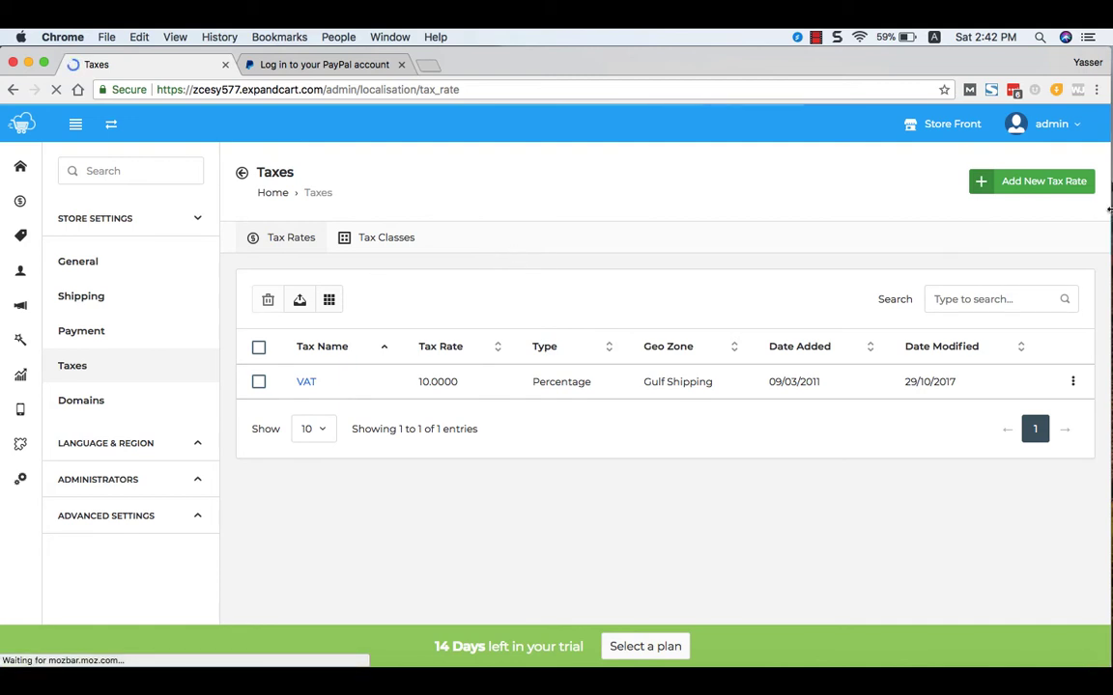
- Open a blank new tax rate form defaulting to Percentage and All Zones
click(1019, 184)
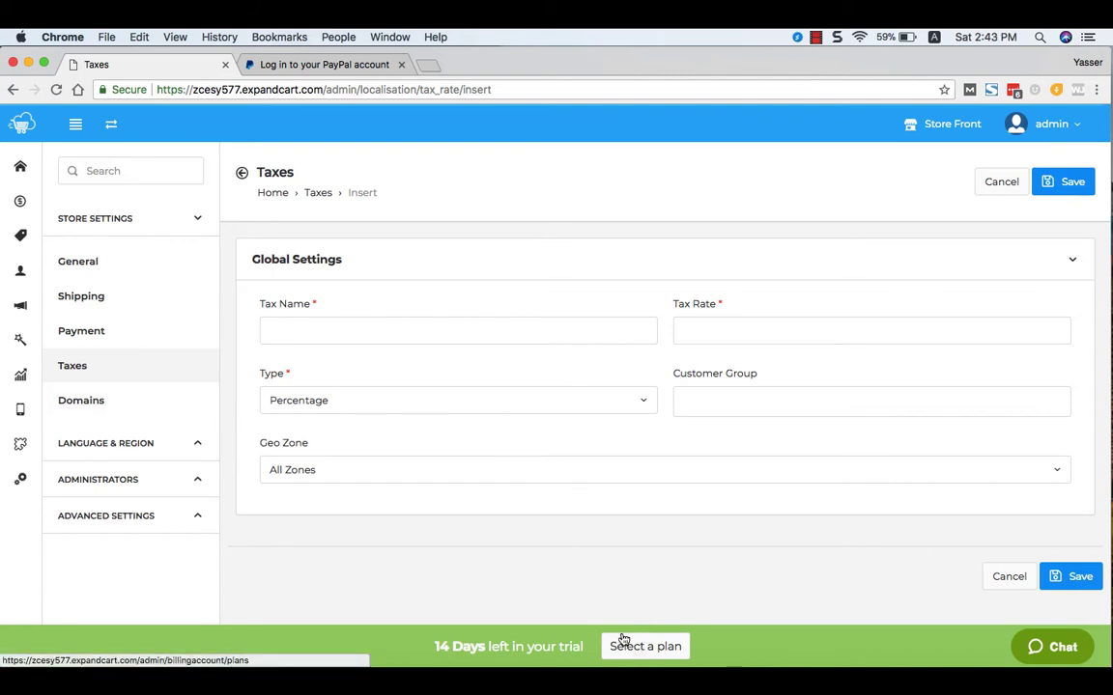
click(88, 402)
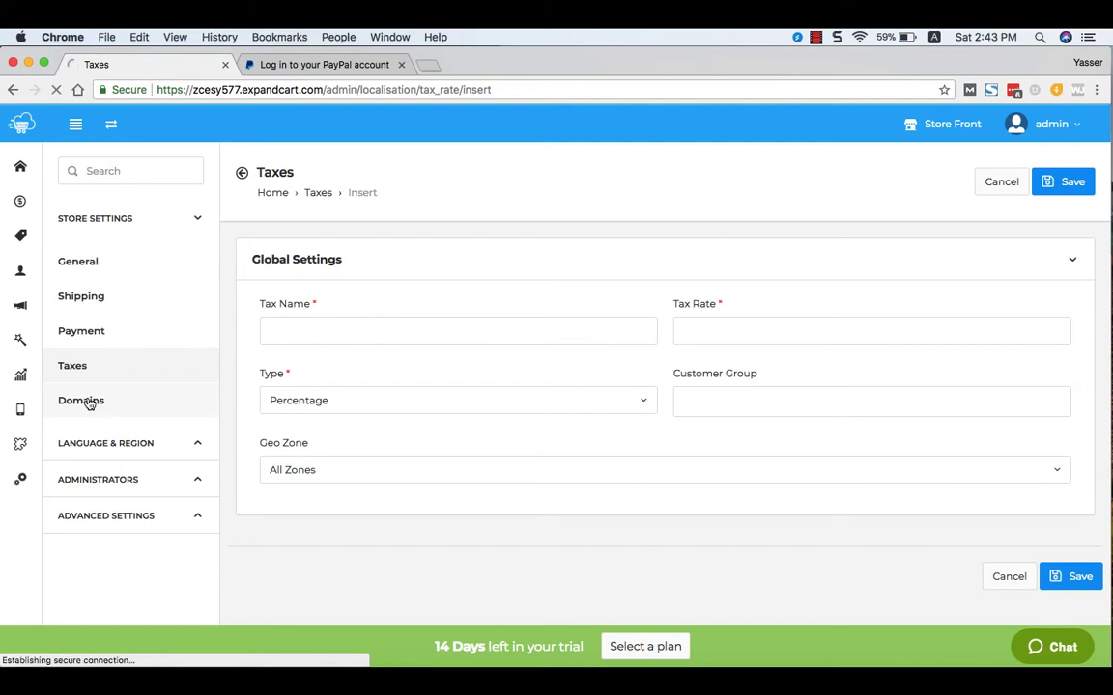
- Focus the empty domain name field and expand the Language & Region settings
click(474, 339)
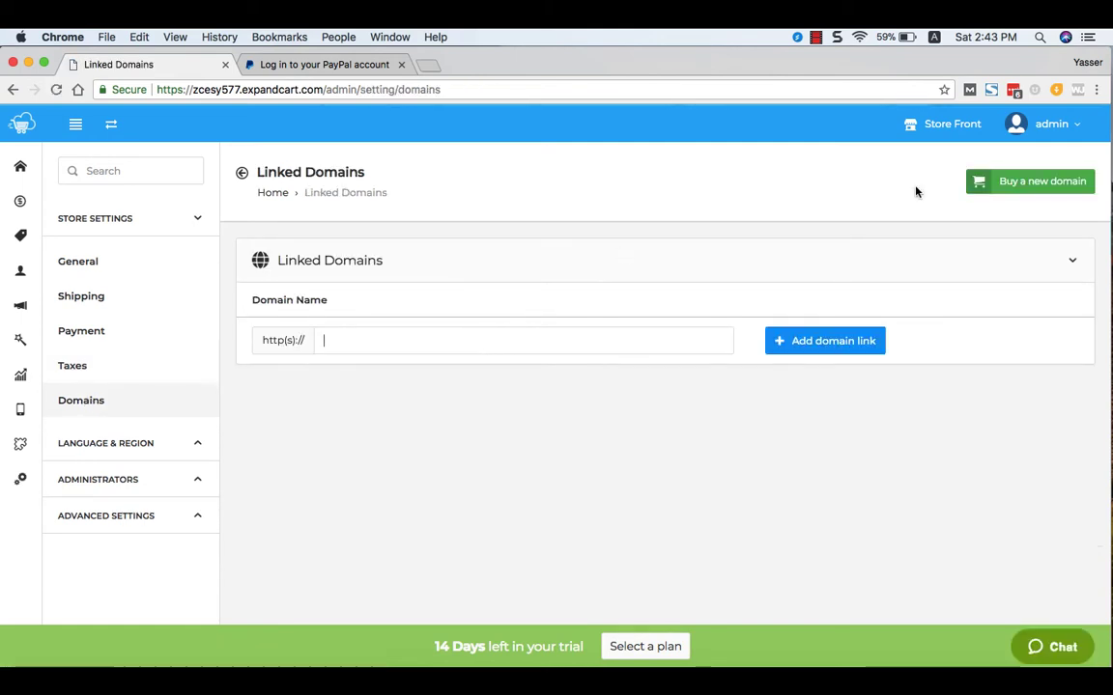
click(143, 444)
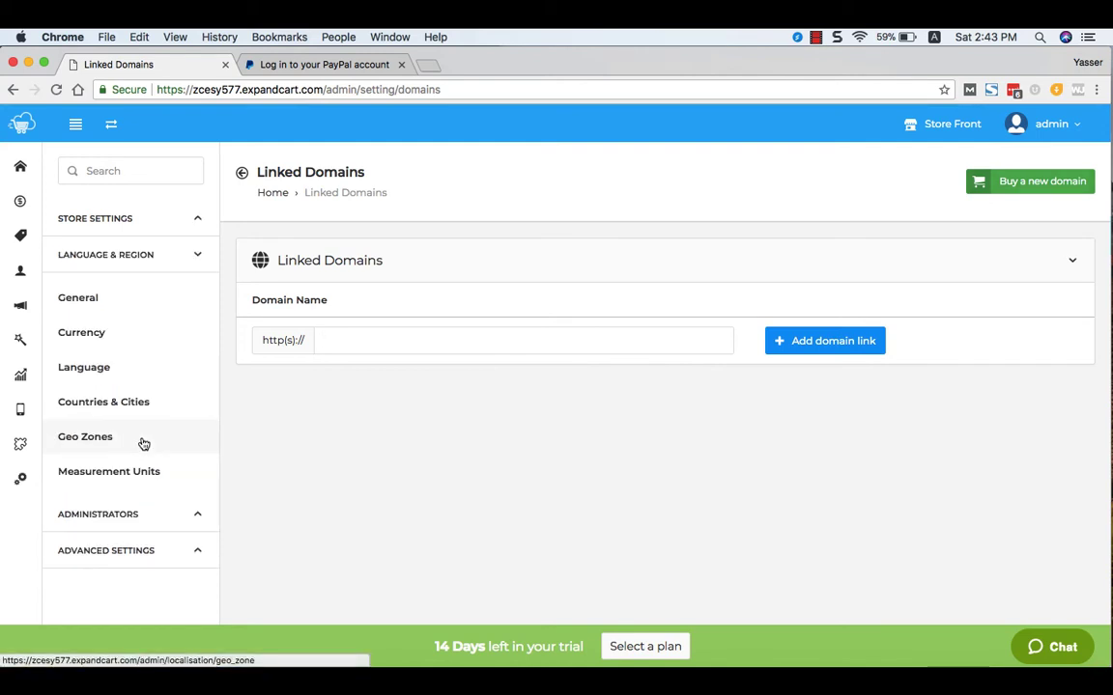
- Open the General locale settings and scroll through the locale fields
click(80, 297)
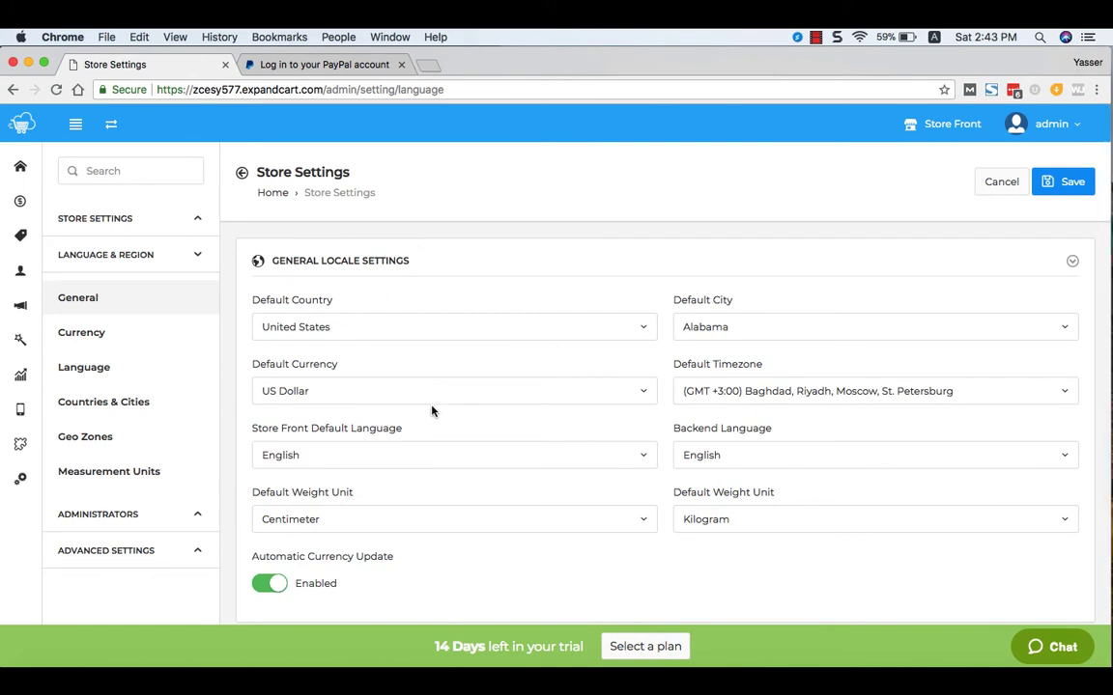
scroll(408, 426, down, 2)
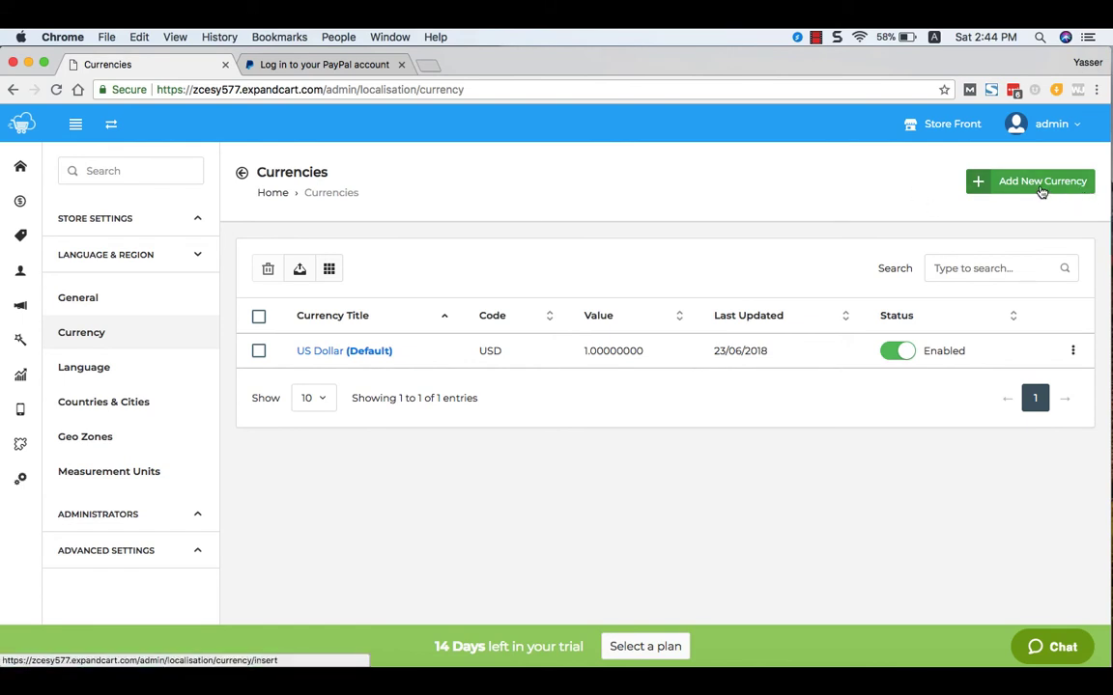
- Save a Euro currency (code EUR, left symbol eur, value 1.17) and open the storefront
click(1038, 191)
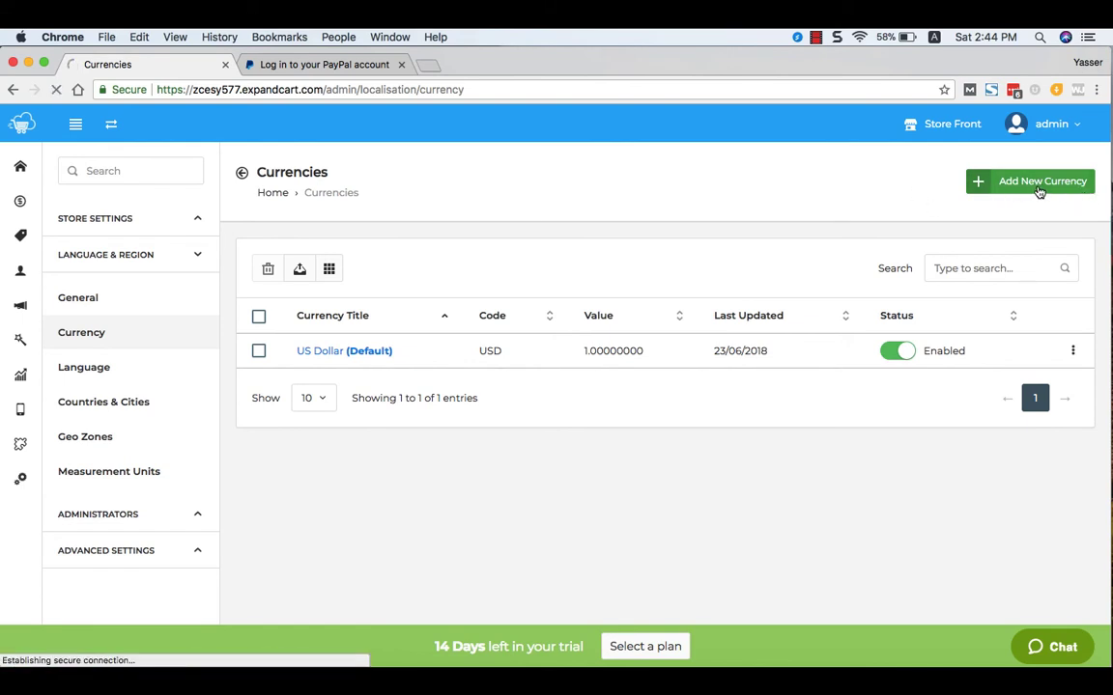
text(E)
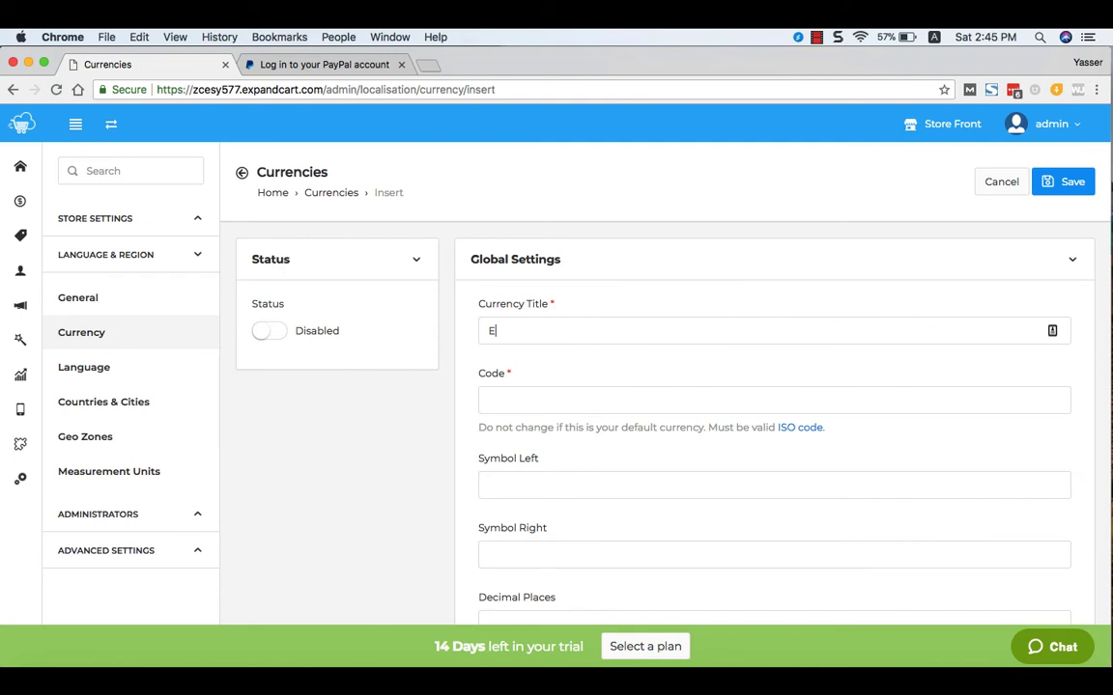
text(uro)
click(504, 390)
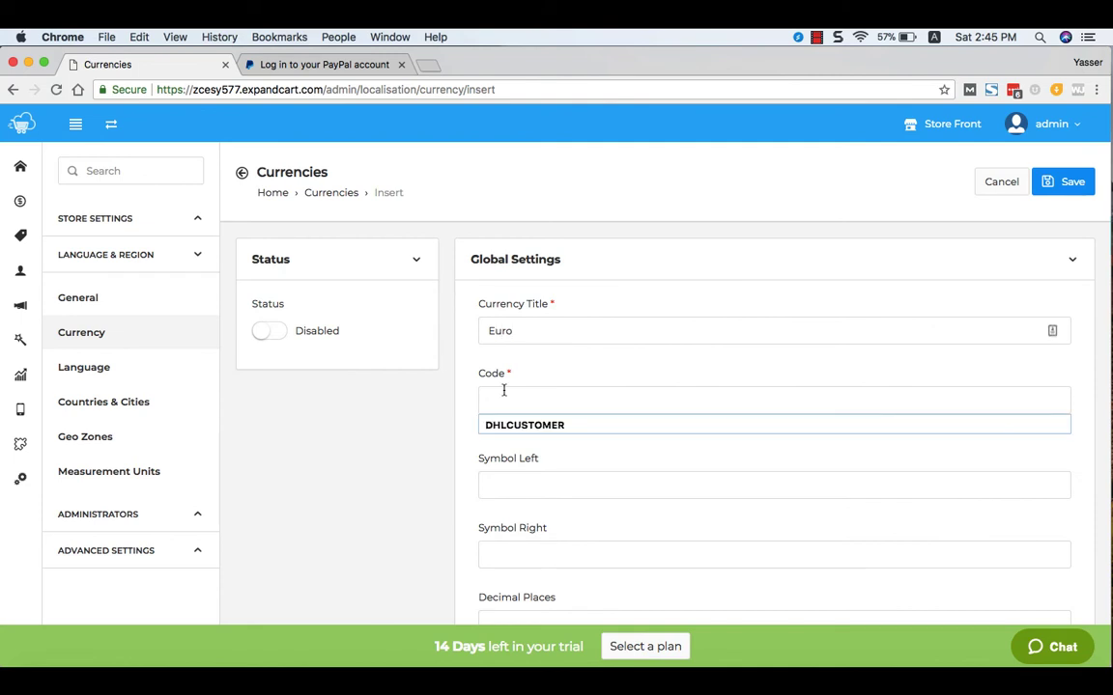
text(EUR)
click(532, 480)
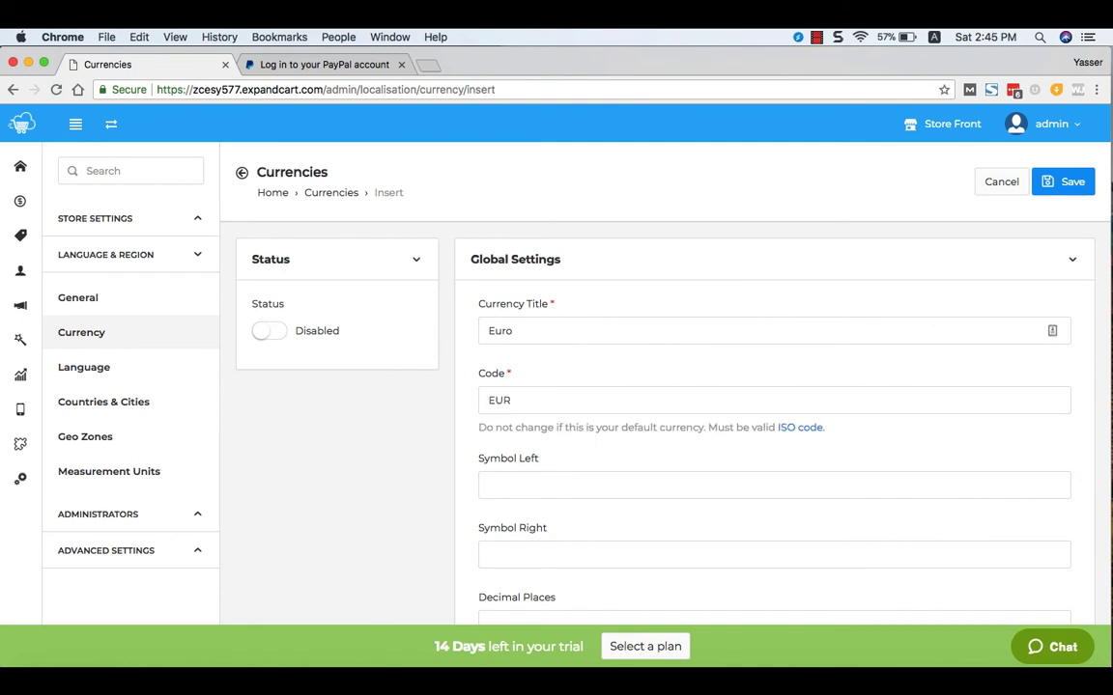
text(eur)
scroll(502, 474, down, 4)
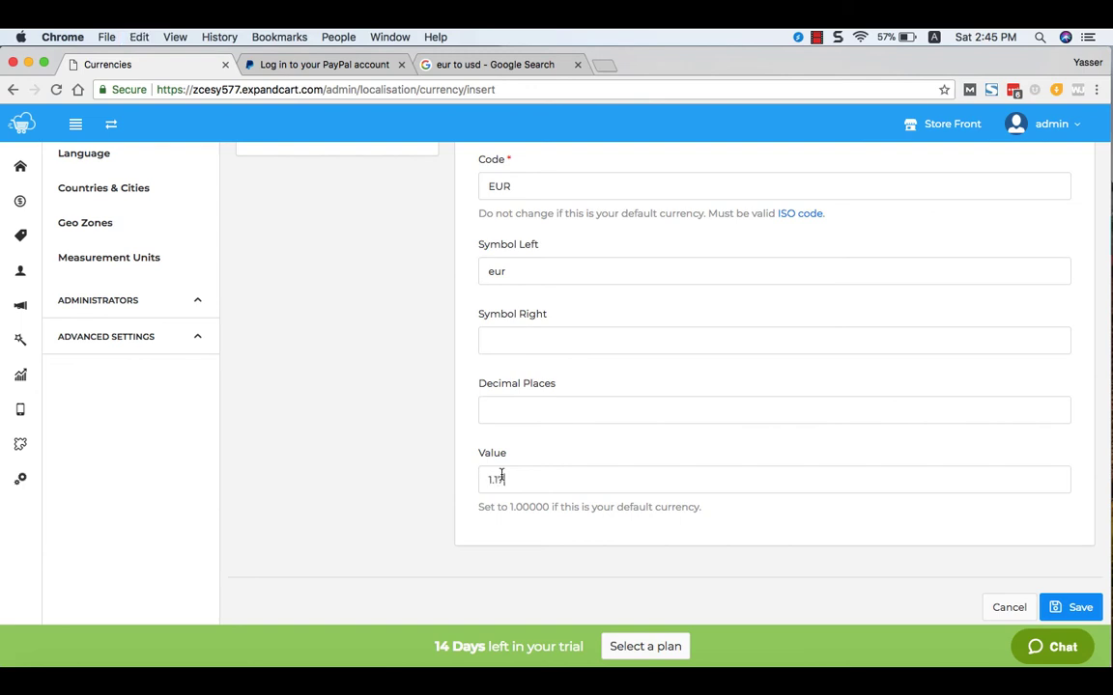
click(1080, 607)
click(956, 123)
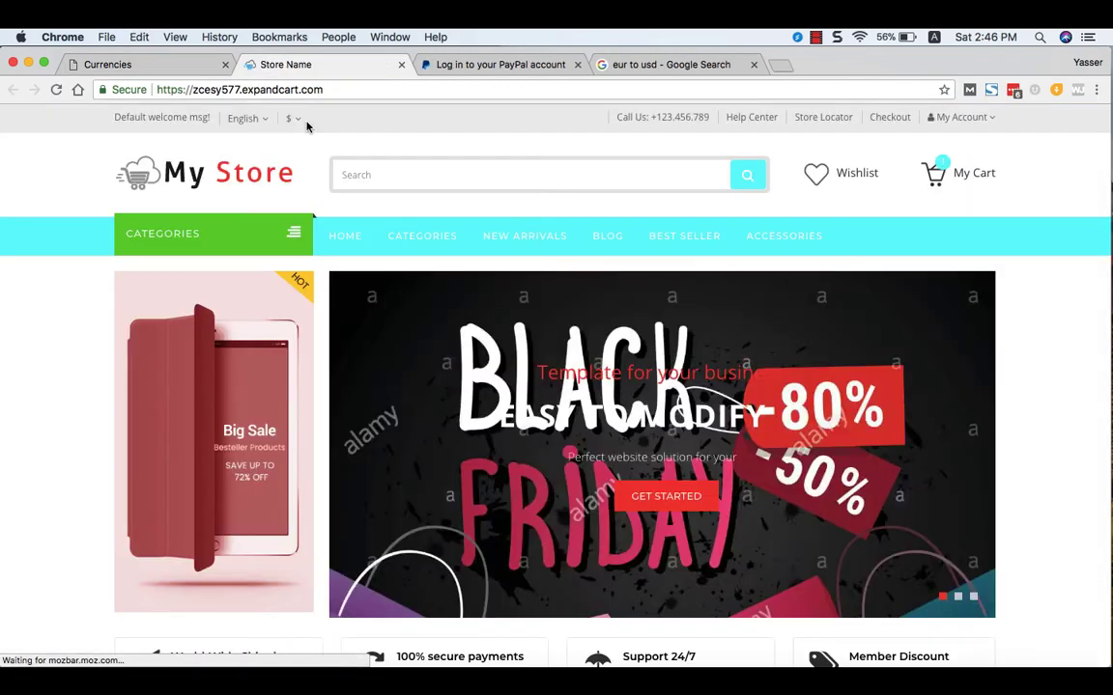
- Confirm the storefront header's $ currency switcher now lists Euro alongside US Dollar
click(291, 118)
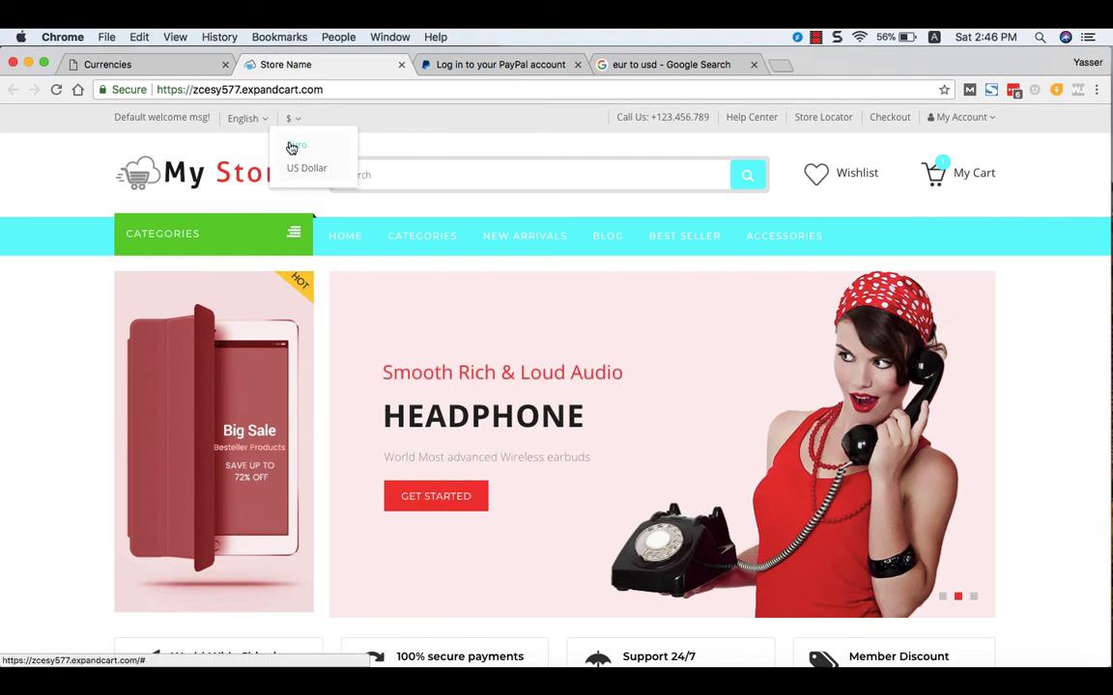
click(292, 147)
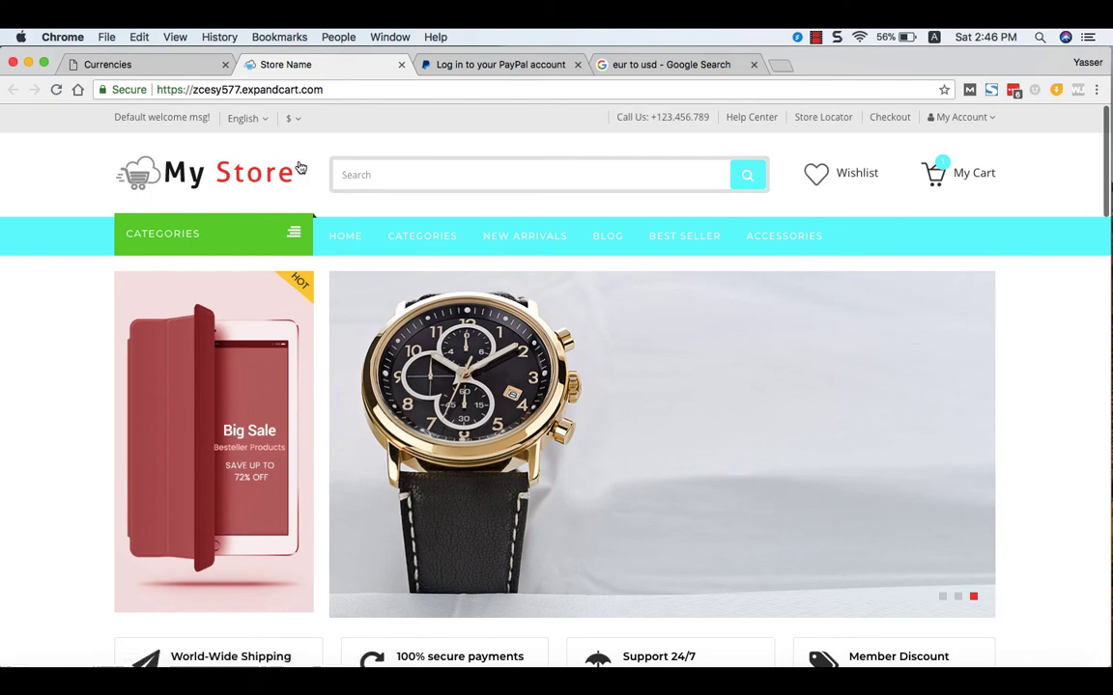
scroll(291, 377, down, 6)
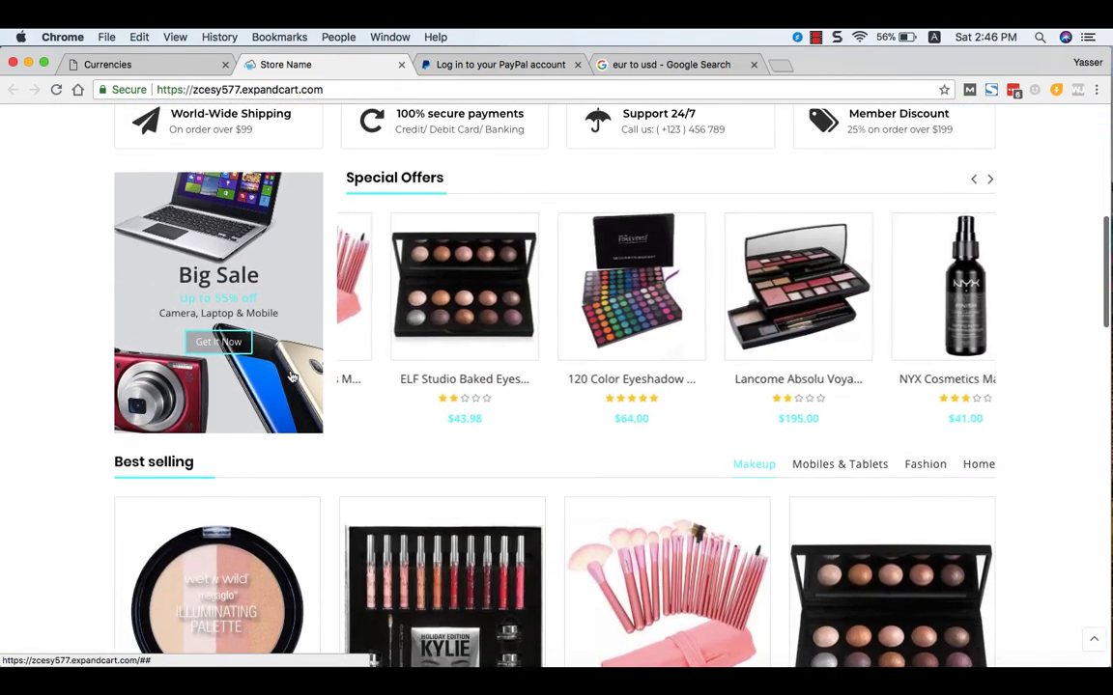
scroll(292, 377, up, 6)
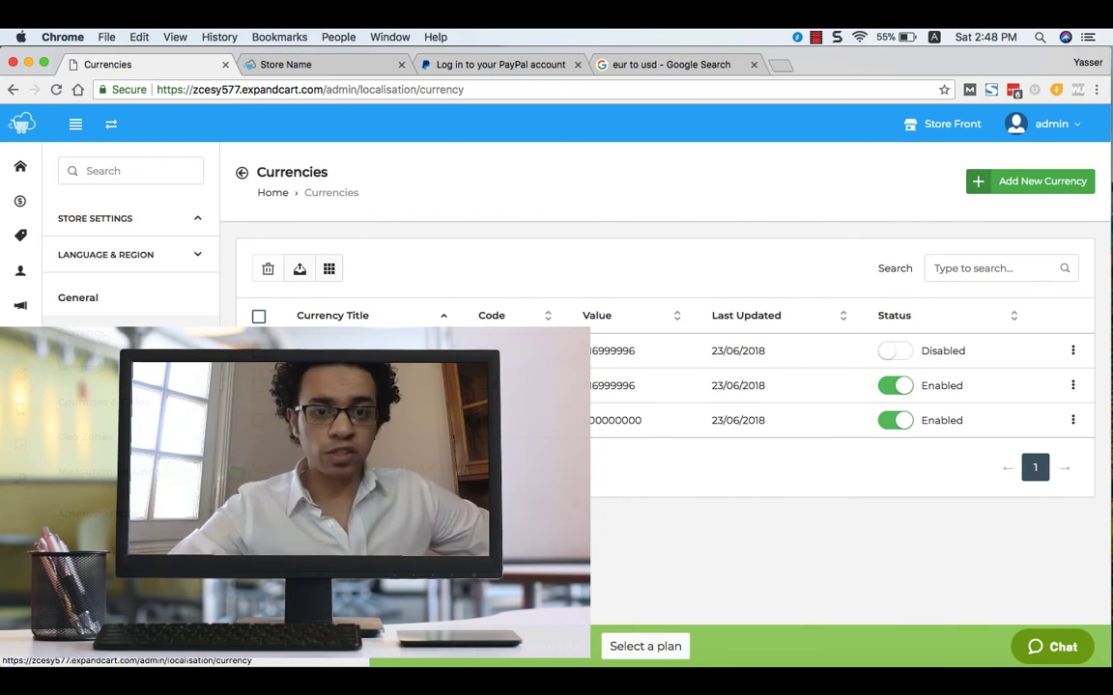
click(1045, 653)
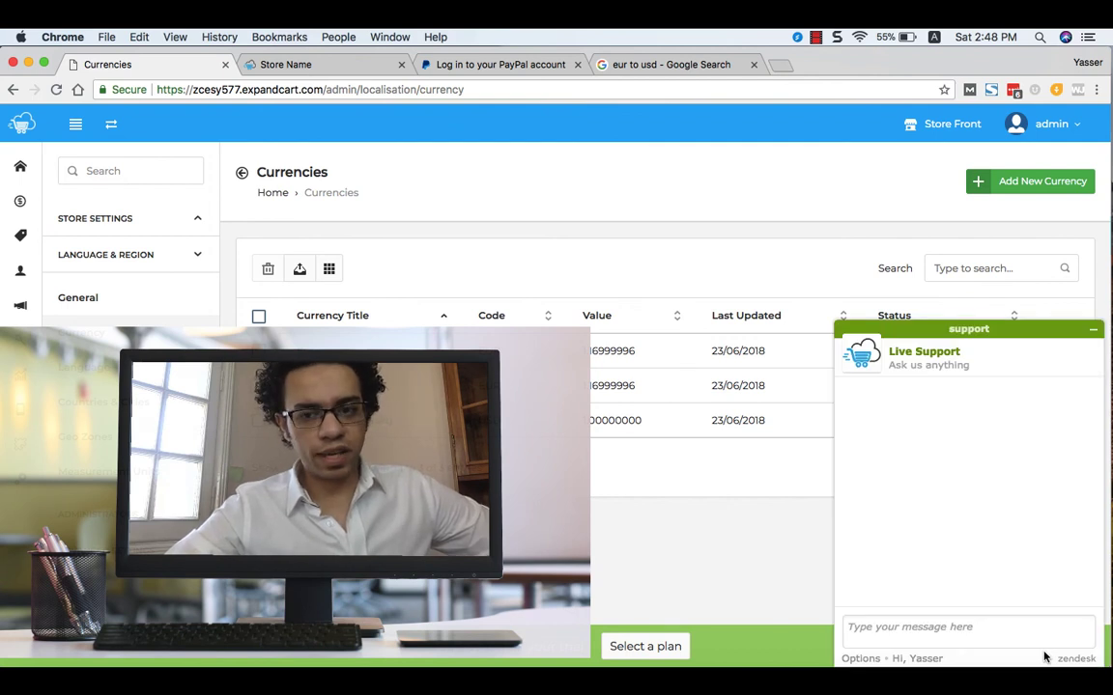
click(1092, 330)
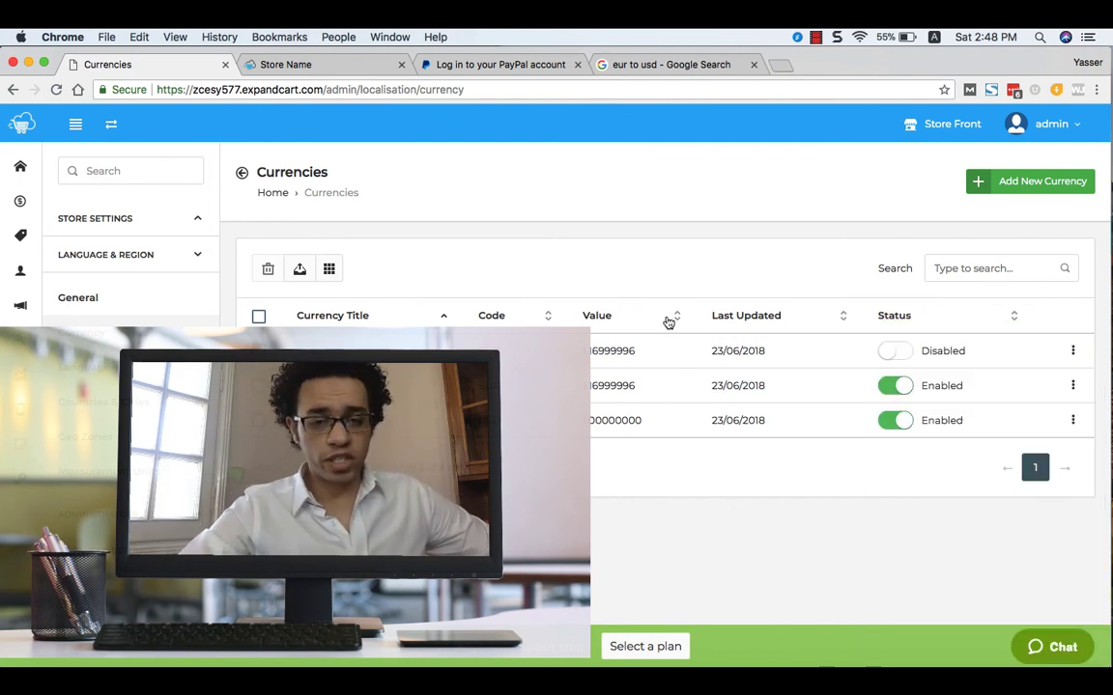